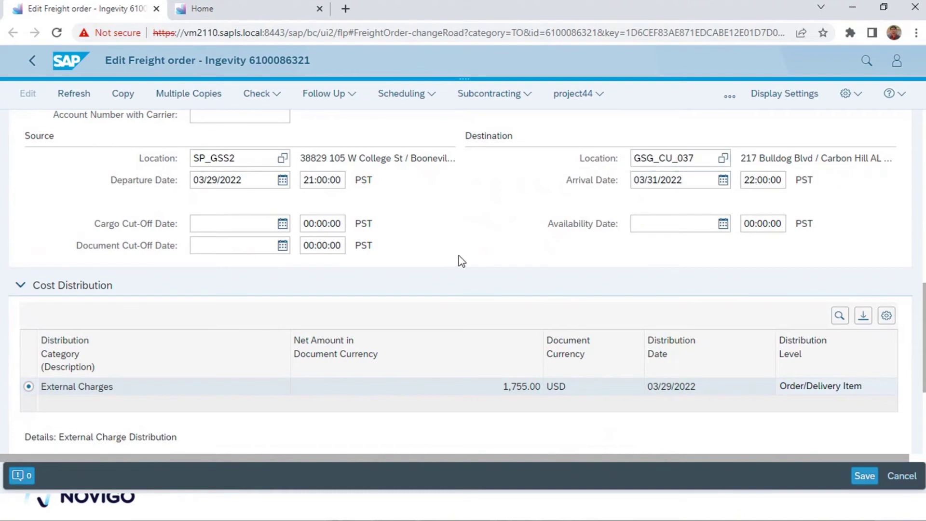
- Set the freight order's execution status to Ready for Transportation Execution, then save and refresh the order
scroll(462, 268, down, 3)
scroll(461, 273, up, 10)
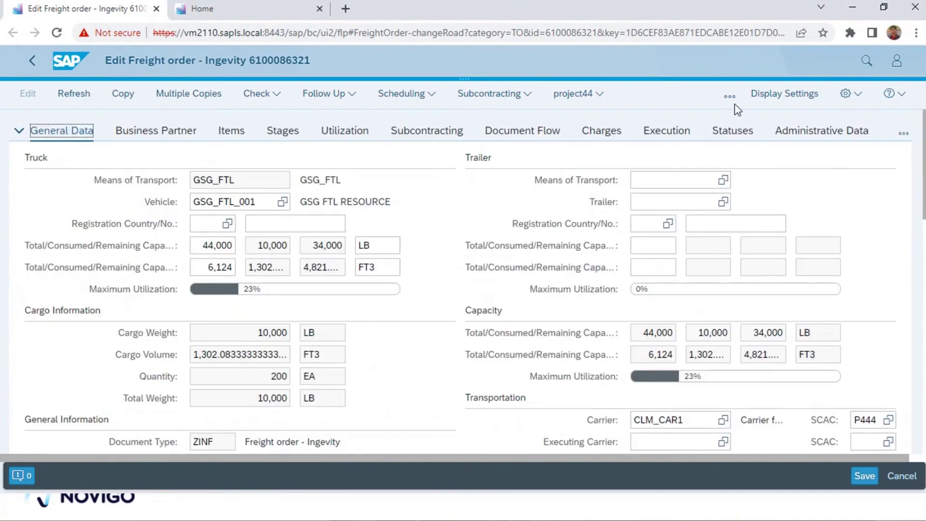
click(730, 95)
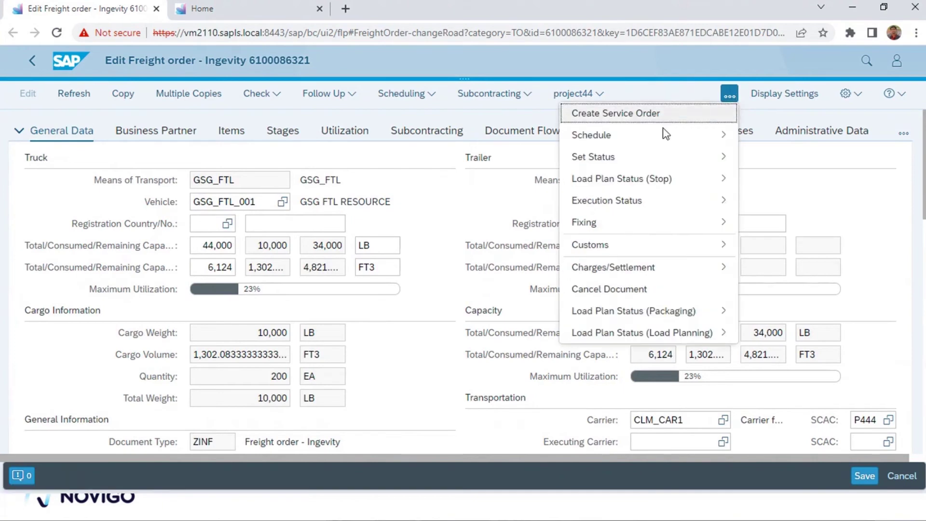
mouse_move(610, 202)
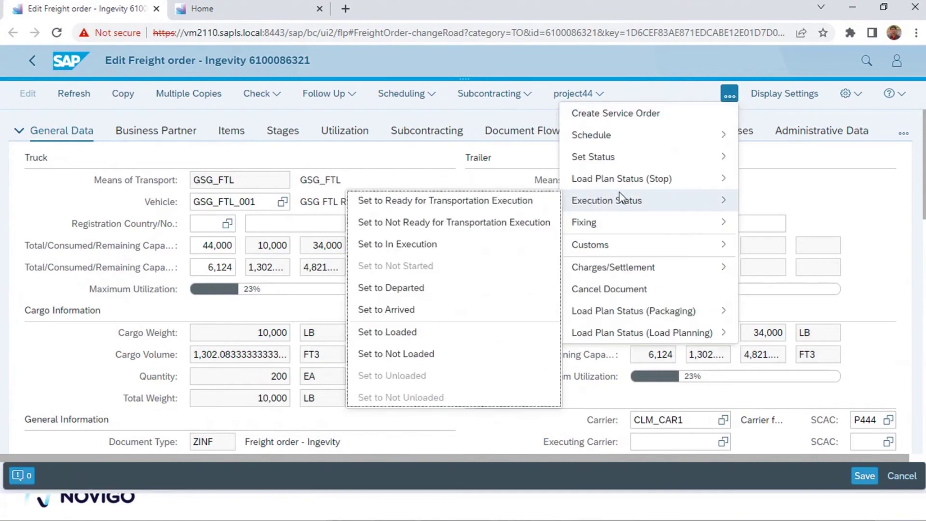
click(507, 202)
click(852, 482)
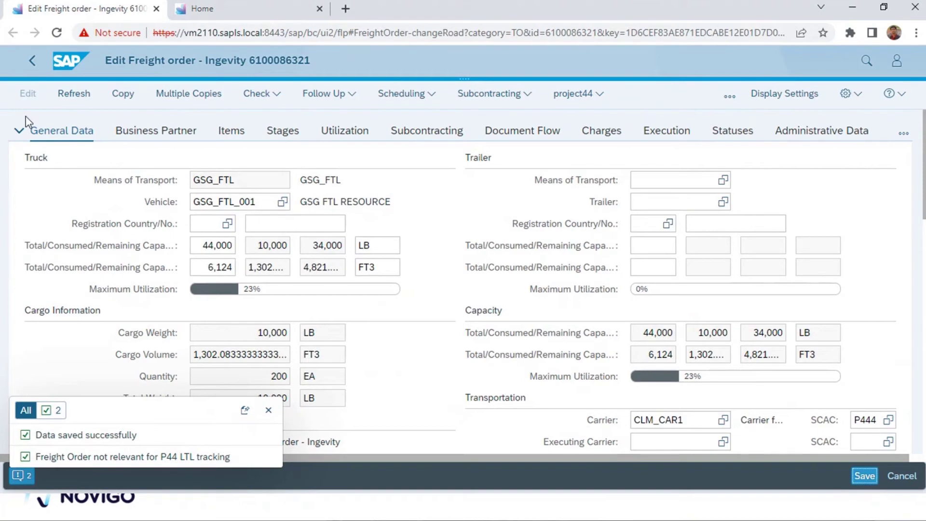
click(864, 476)
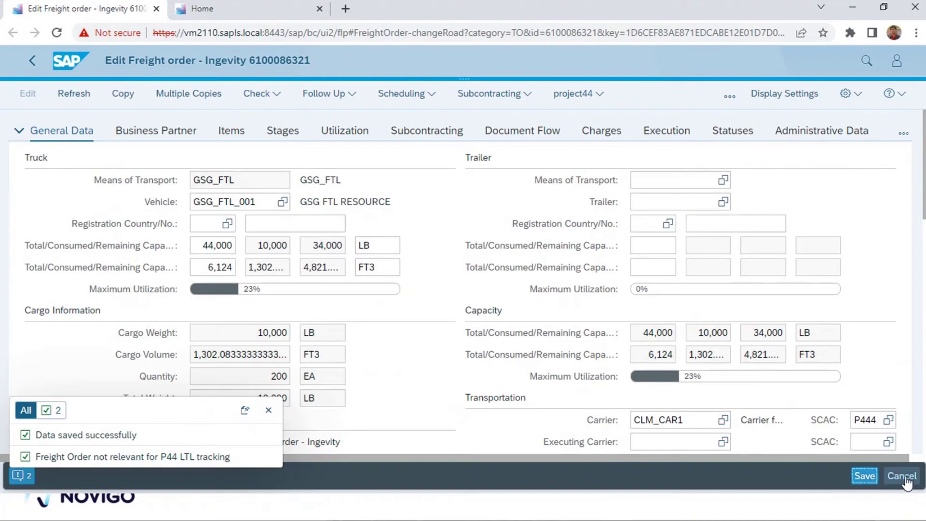
click(73, 93)
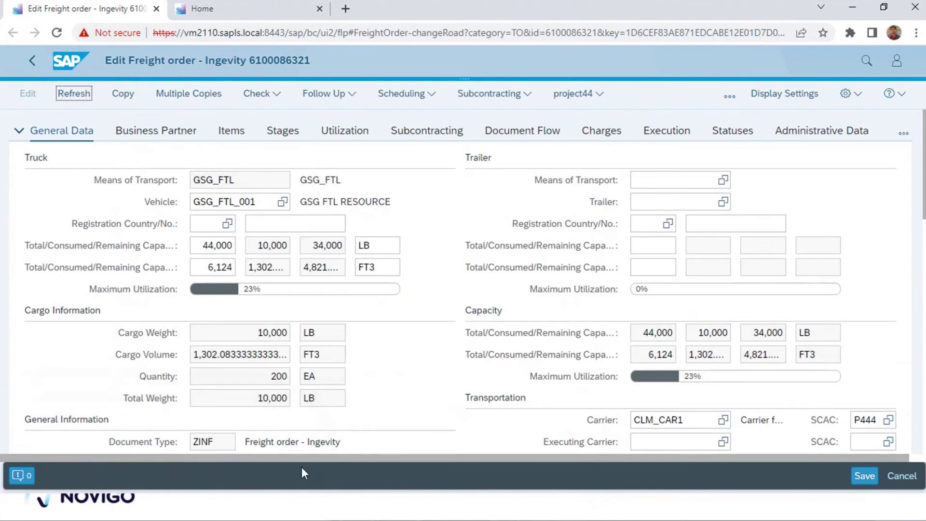
- Switch to the SAP GUI Message Monitor, run the message selection and widen the Sender Interface Name column to read the outbound message
key(super)
click(516, 514)
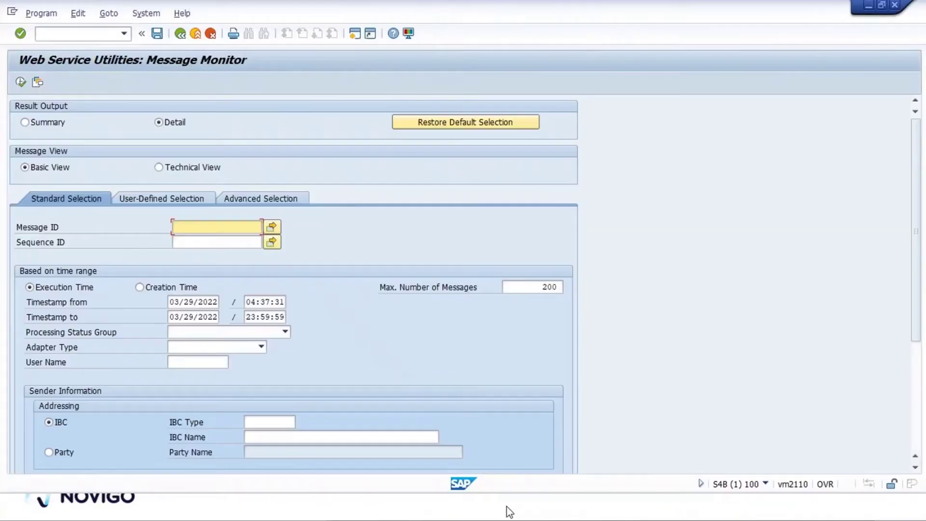
click(21, 82)
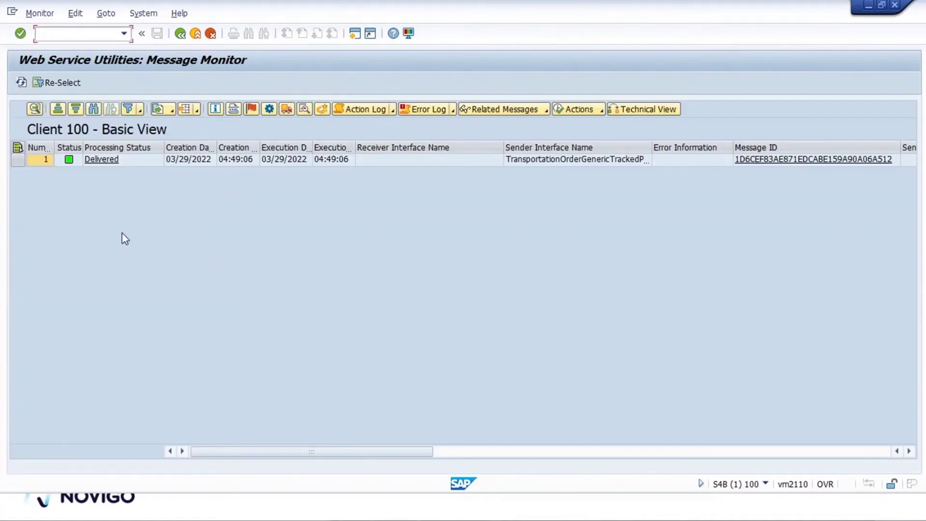
drag(651, 147, 730, 148)
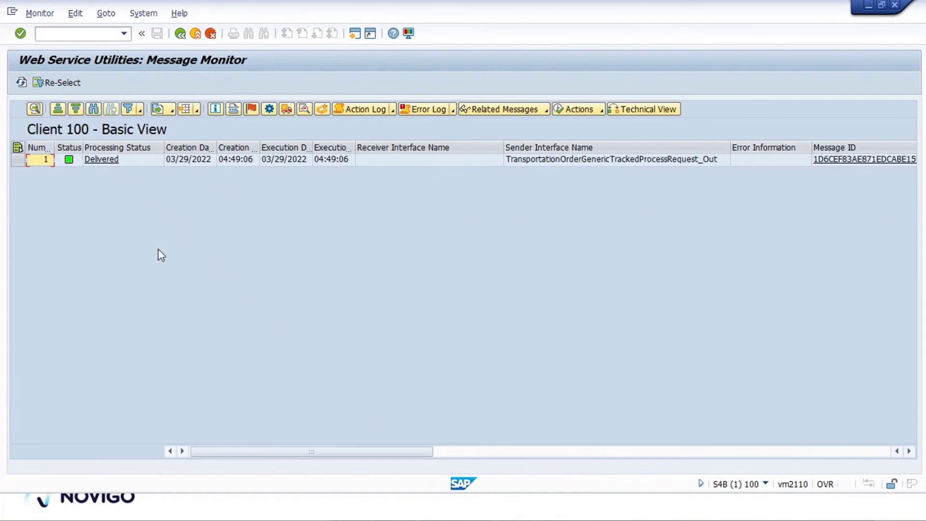
- Switch to the Business Network home page in Chrome and open Configure Partner Connections to review the carrier's tracking connections
key(super)
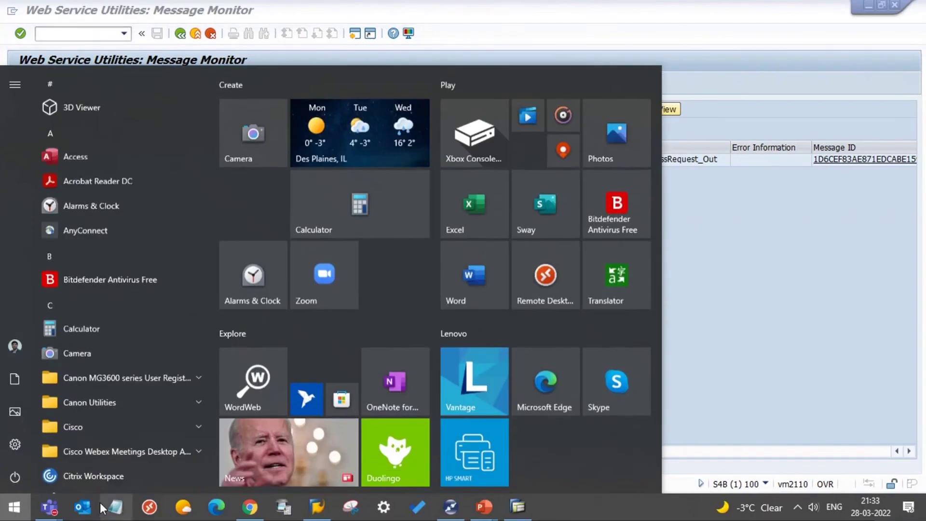
click(250, 506)
click(235, 7)
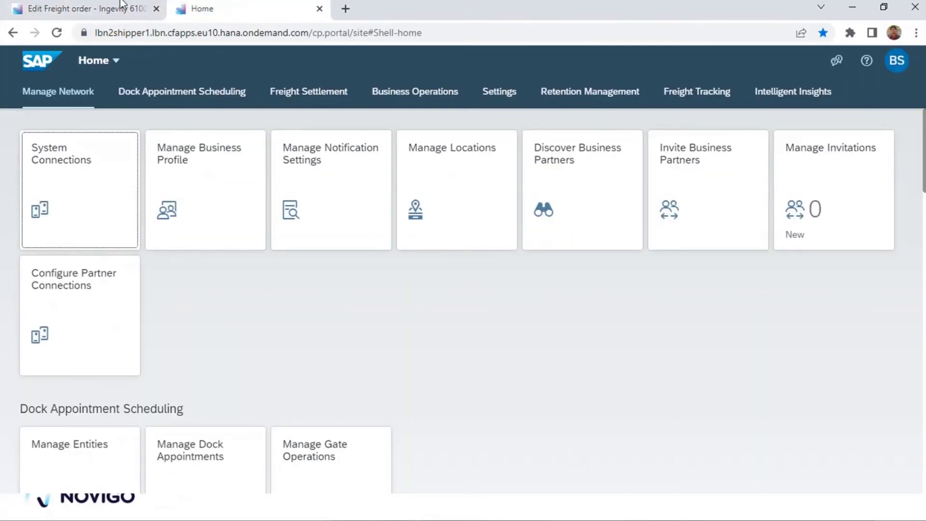
scroll(317, 260, down, 5)
scroll(316, 261, up, 5)
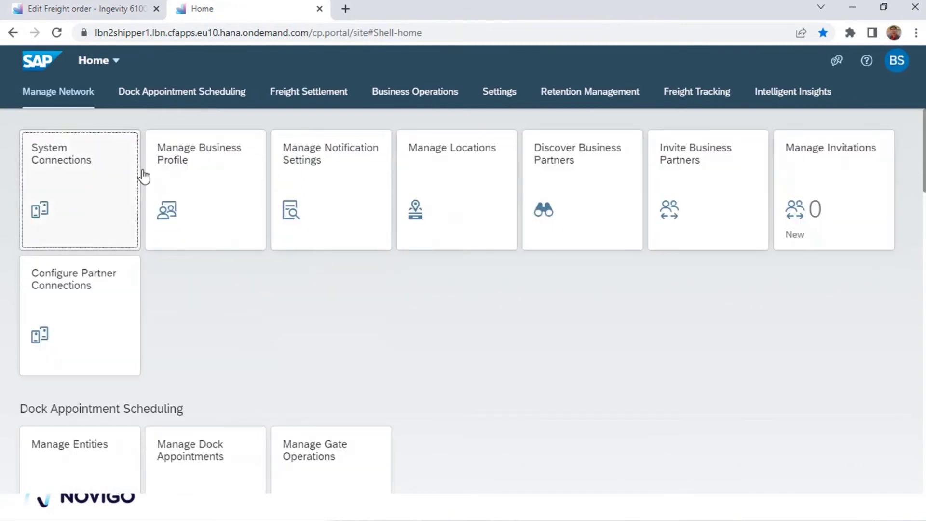
click(70, 303)
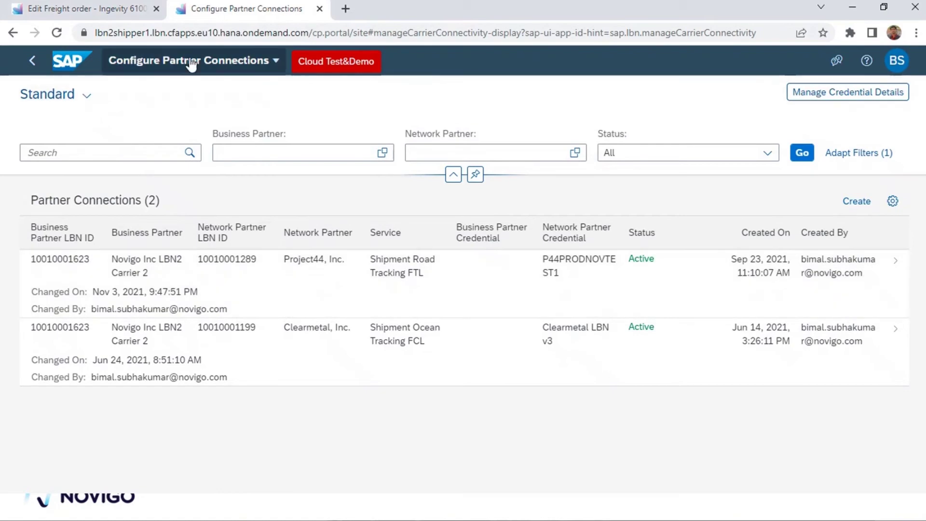
- Return to the home page and open the Track Freight Movement app
click(190, 63)
click(126, 103)
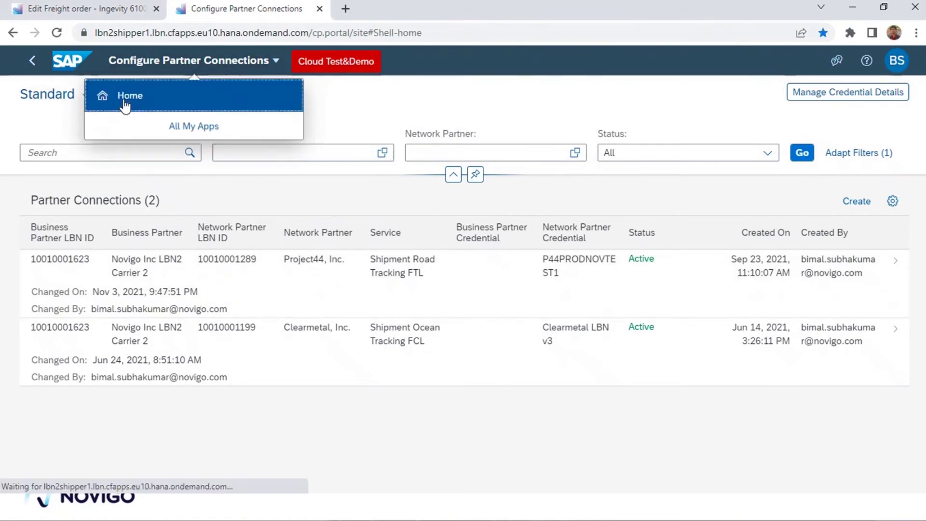
scroll(247, 309, down, 1)
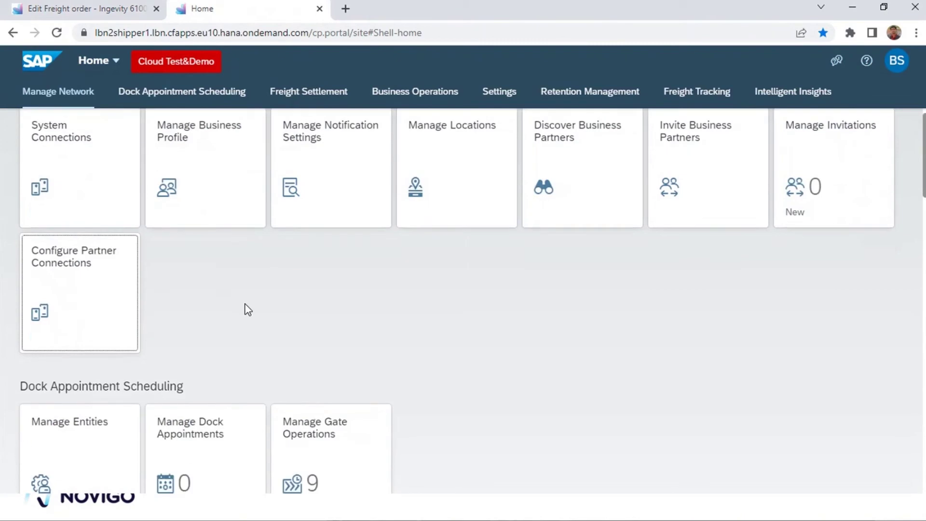
scroll(247, 309, down, 3)
scroll(346, 343, down, 6)
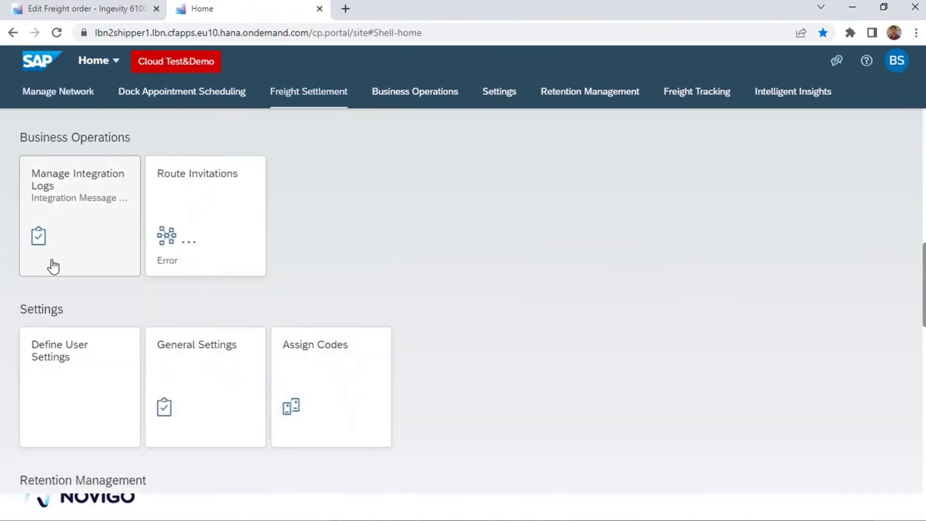
scroll(177, 308, down, 5)
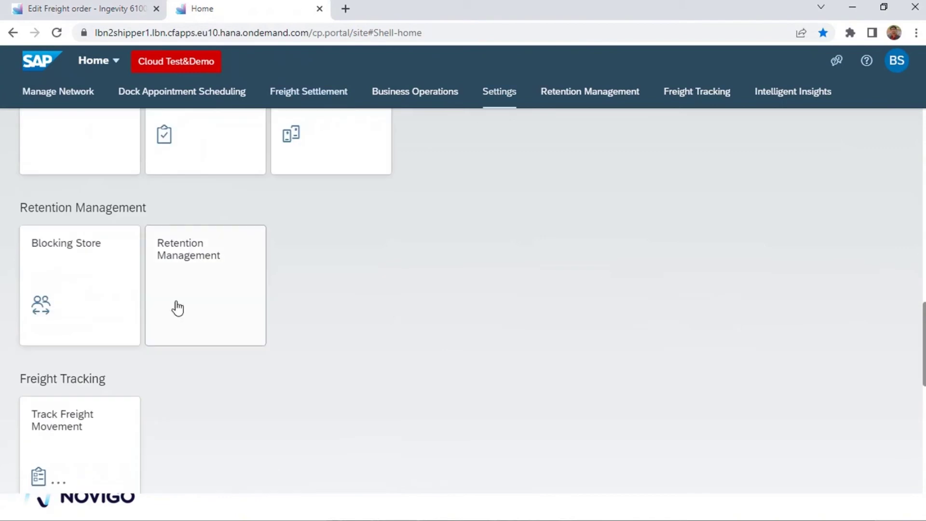
click(79, 431)
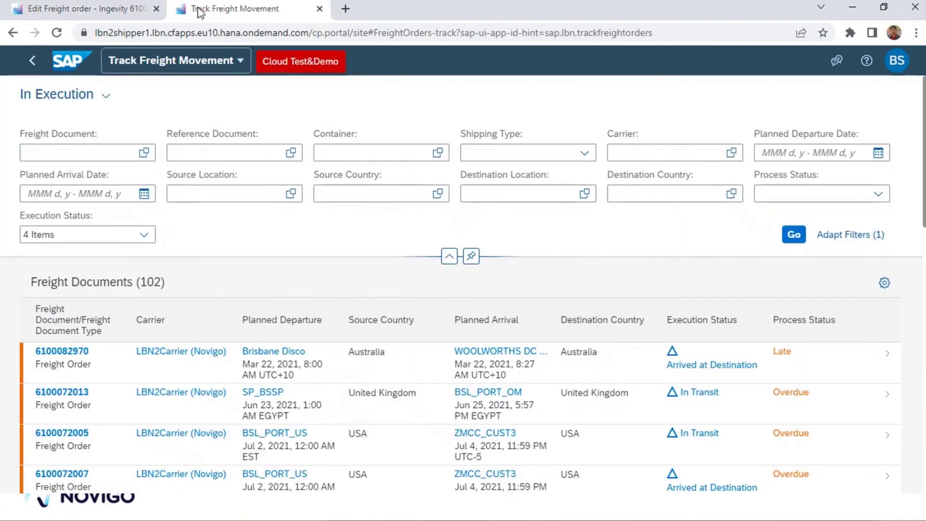
- Copy the freight order number from the order being edited and filter the tracked freight documents by it
click(130, 9)
double_click(268, 60)
key(ctrl+c)
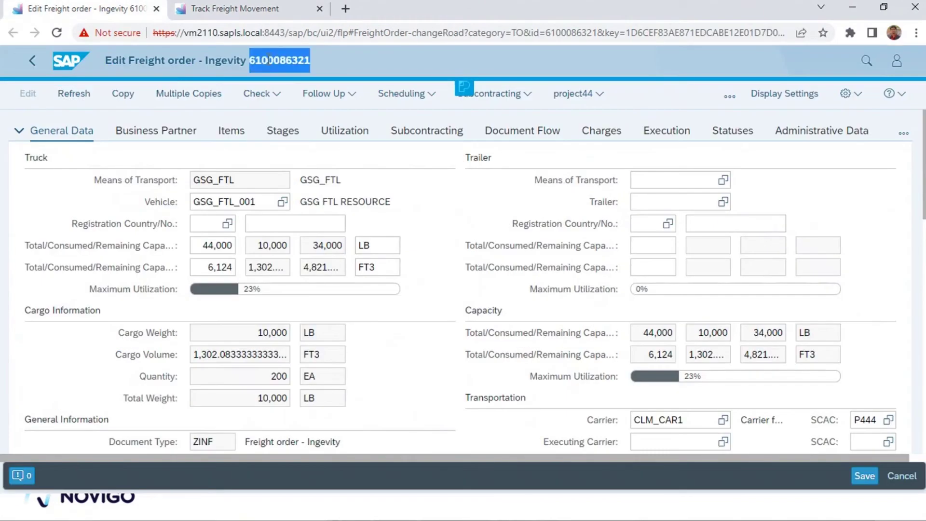
click(232, 8)
click(106, 153)
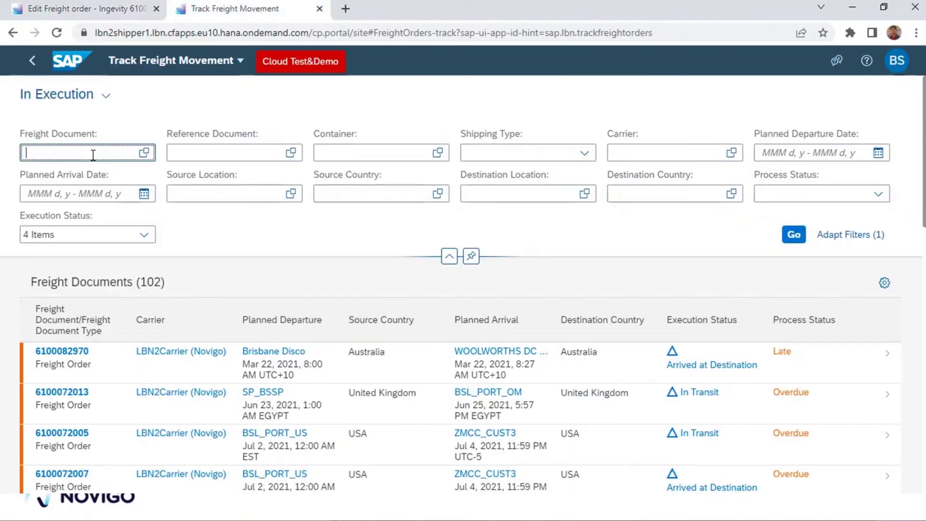
key(ctrl+v)
key(Return)
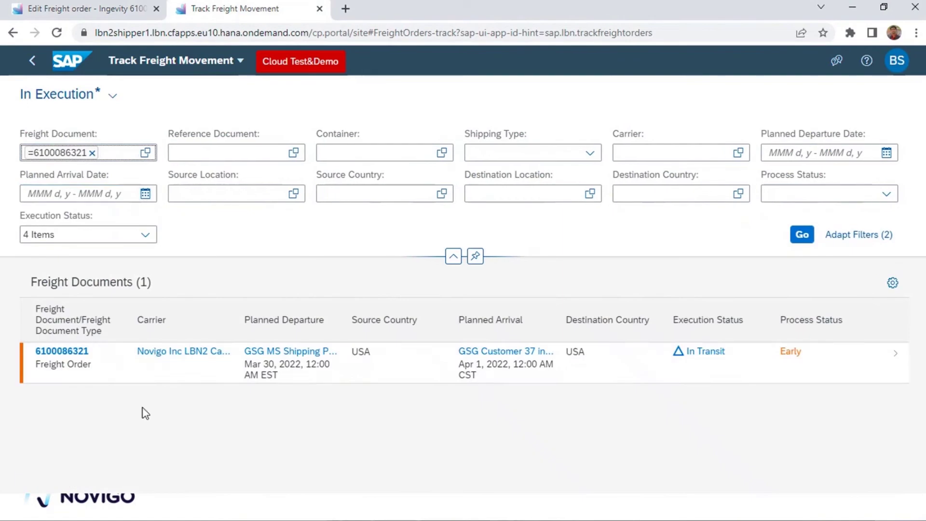
- Open the filtered freight order's details and review its source and destination addresses, general information and execution flow
click(107, 371)
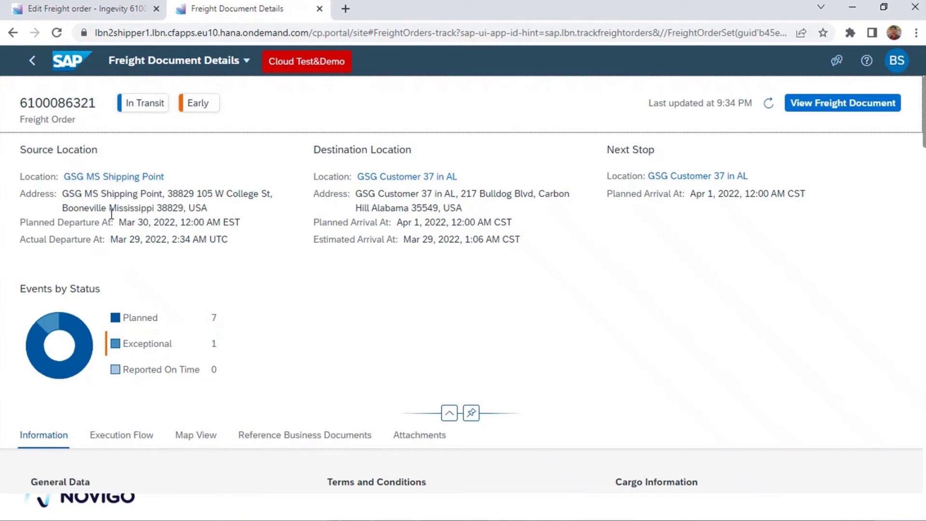
drag(91, 209, 232, 213)
drag(378, 209, 438, 209)
scroll(448, 262, down, 5)
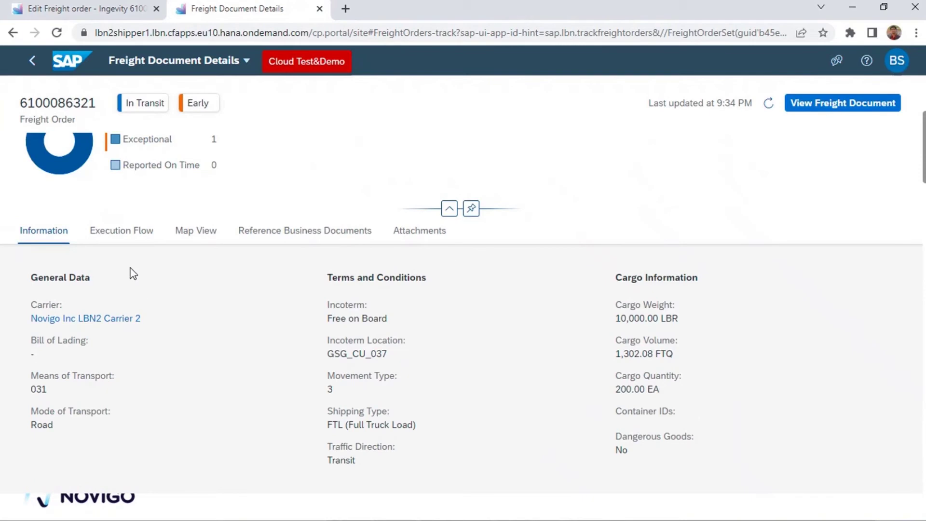
scroll(239, 273, down, 5)
scroll(240, 273, down, 7)
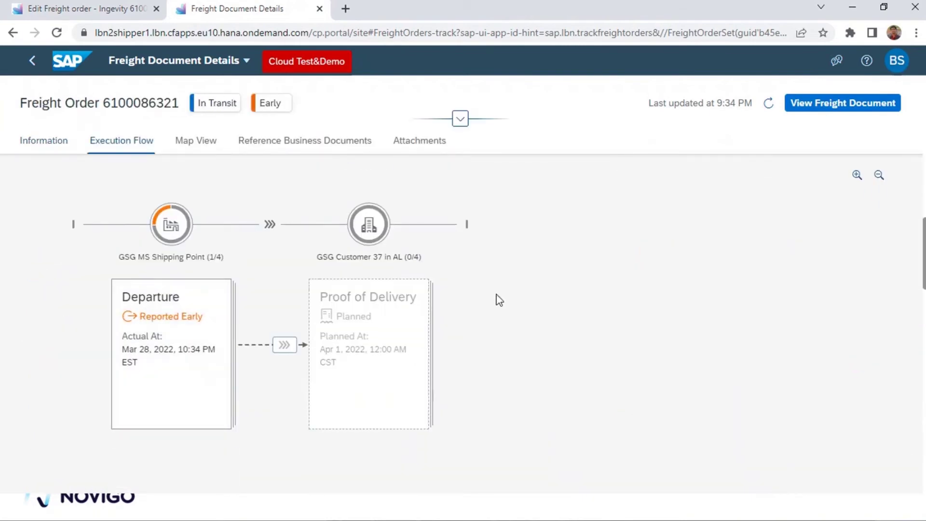
- Examine the map view of the freight order, including source, current truck position, destination, and planned and actual routes
scroll(574, 322, down, 5)
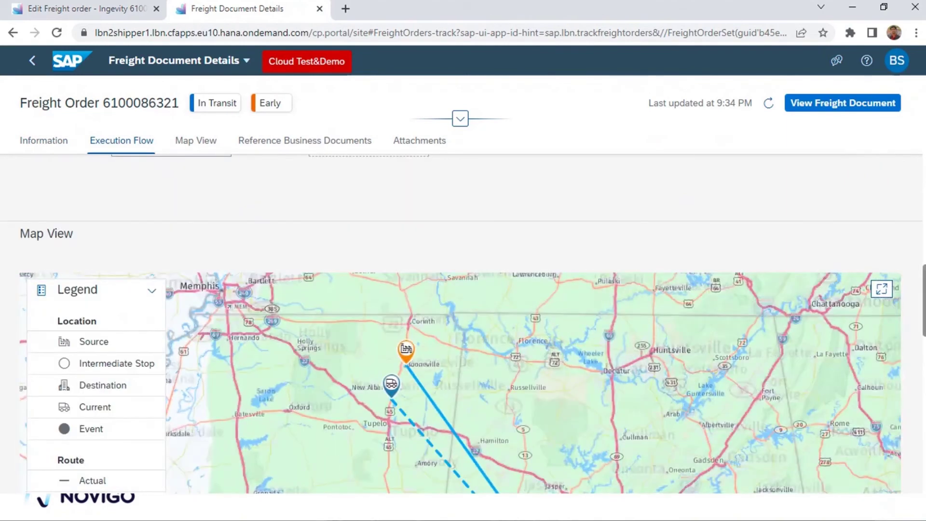
scroll(448, 365, down, 5)
scroll(449, 366, up, 2)
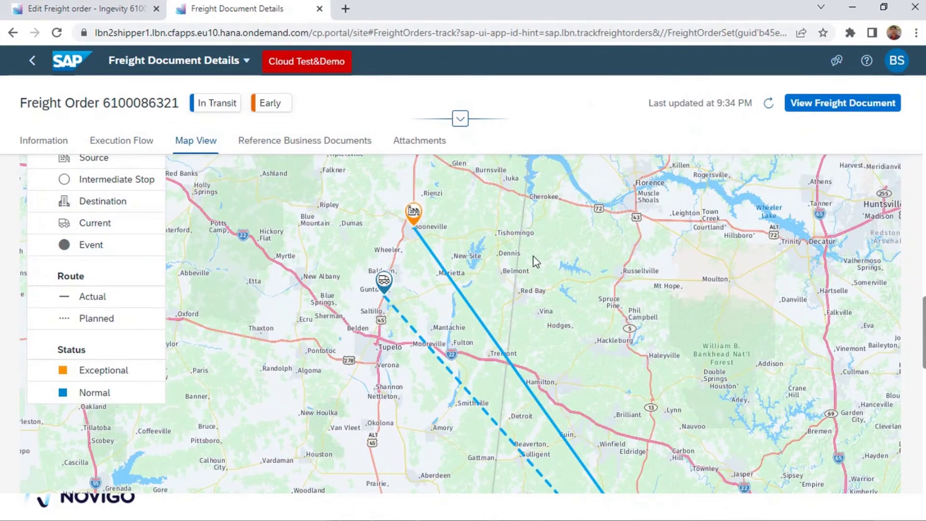
scroll(533, 262, down, 3)
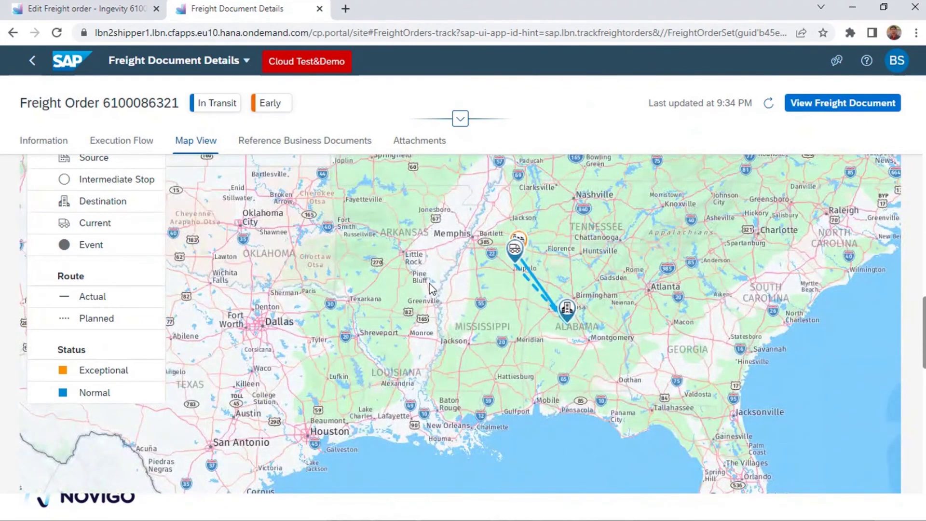
scroll(429, 283, down, 2)
scroll(431, 289, down, 3)
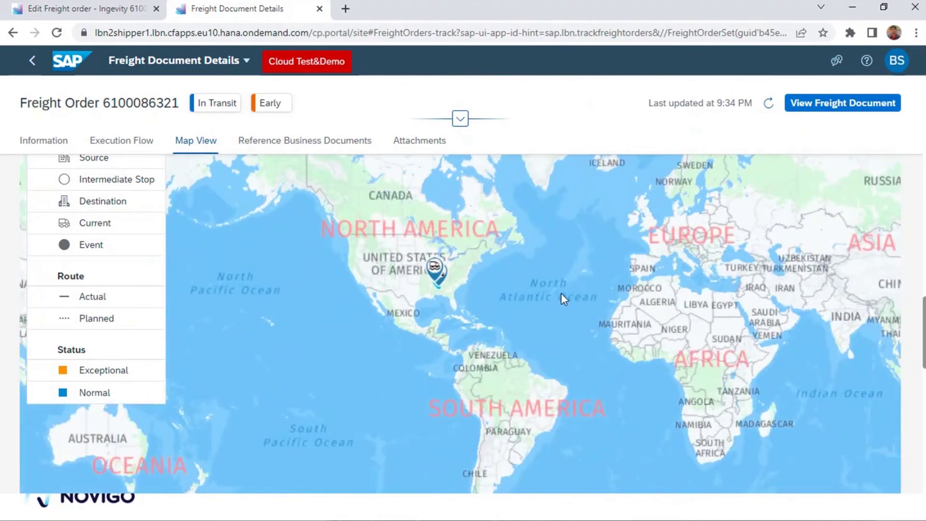
drag(548, 274, 433, 284)
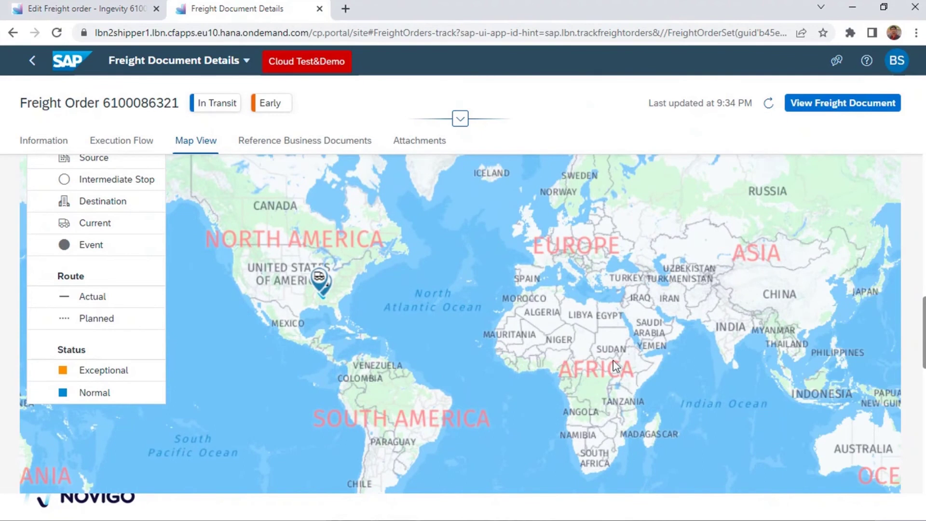
scroll(442, 336, up, 2)
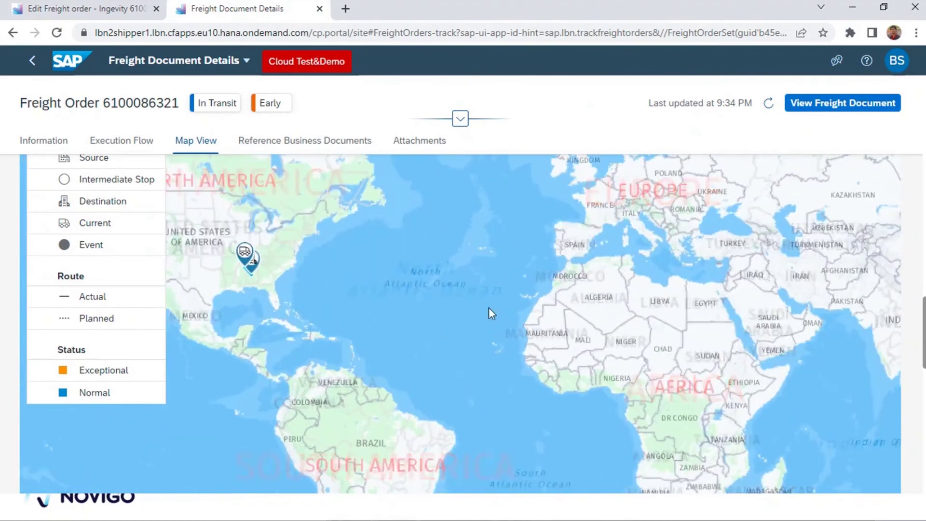
scroll(368, 310, up, 2)
scroll(303, 270, up, 4)
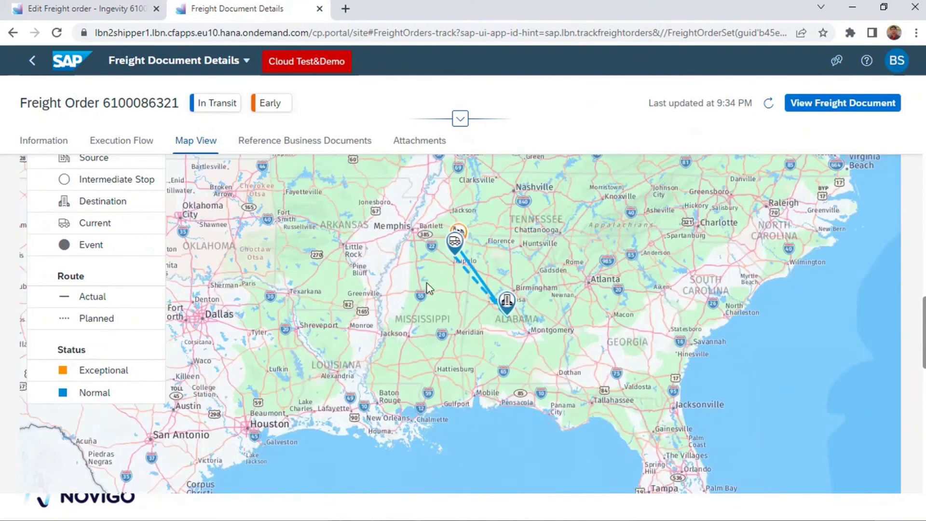
scroll(521, 241, up, 2)
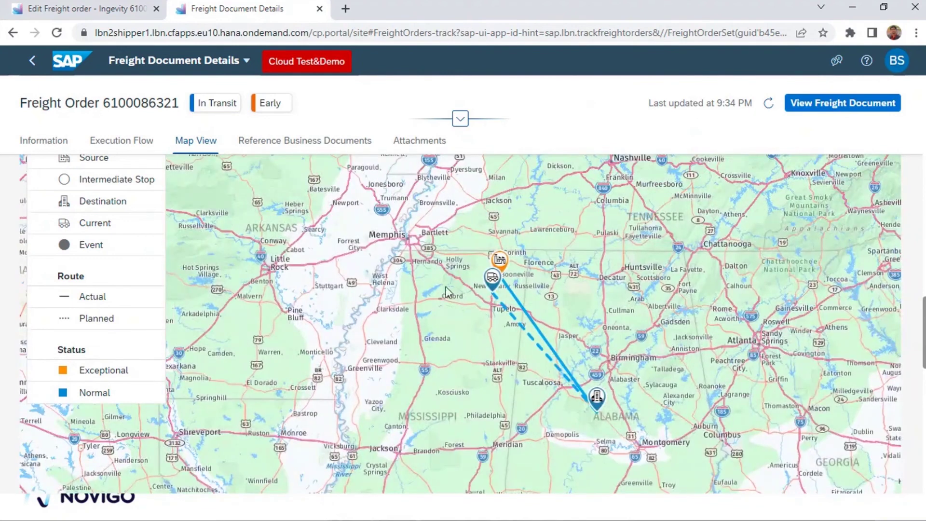
scroll(449, 289, up, 1)
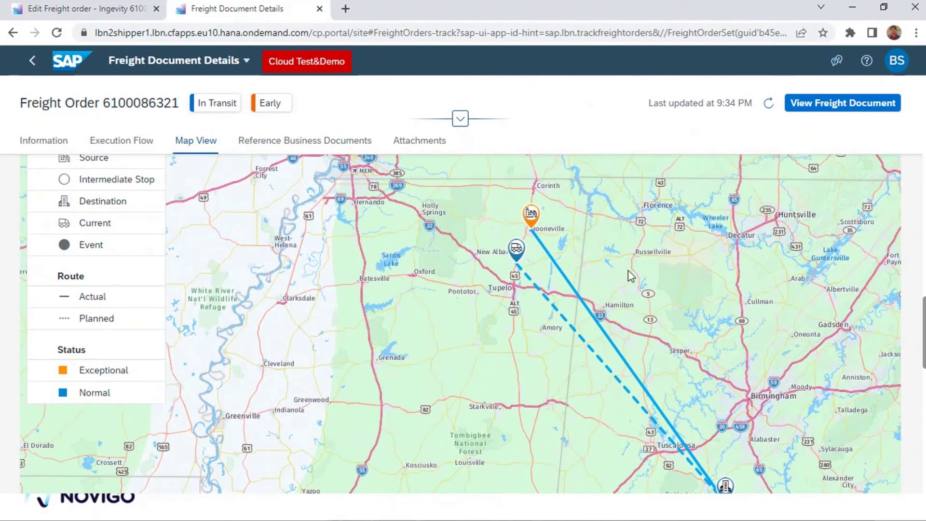
- Refresh the freight order's tracking details and check the truck's current position and the order information
scroll(617, 263, up, 1)
scroll(617, 263, down, 1)
click(768, 103)
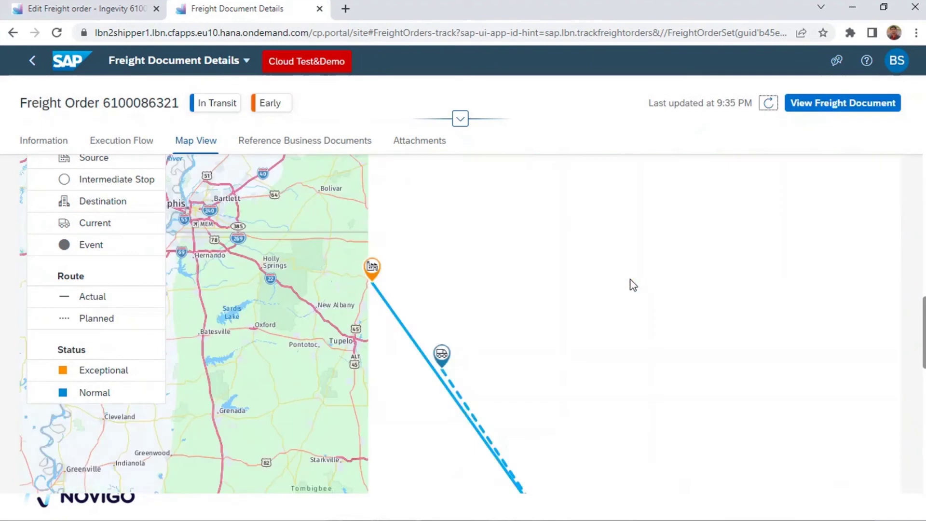
scroll(518, 318, down, 10)
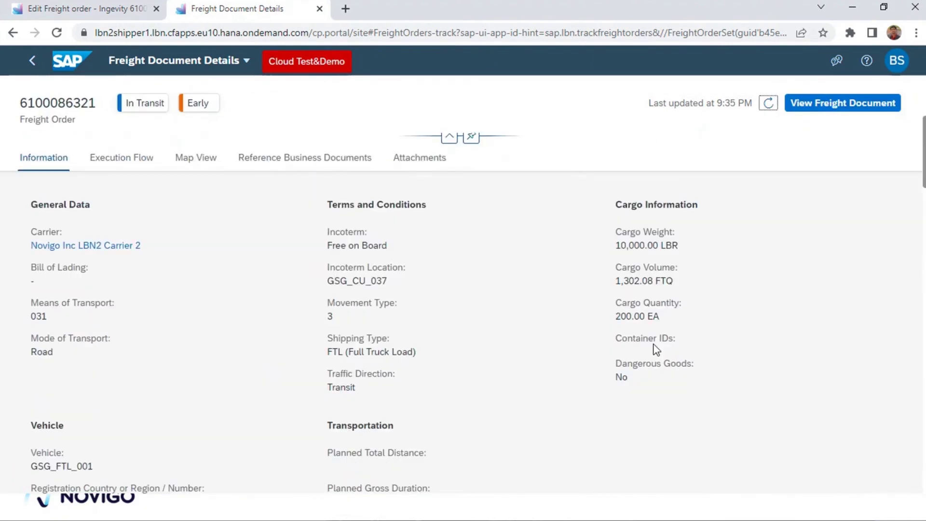
- Examine the truck's current position and the planned and actual routes on the freight order's map as tracking updates
scroll(648, 336, down, 5)
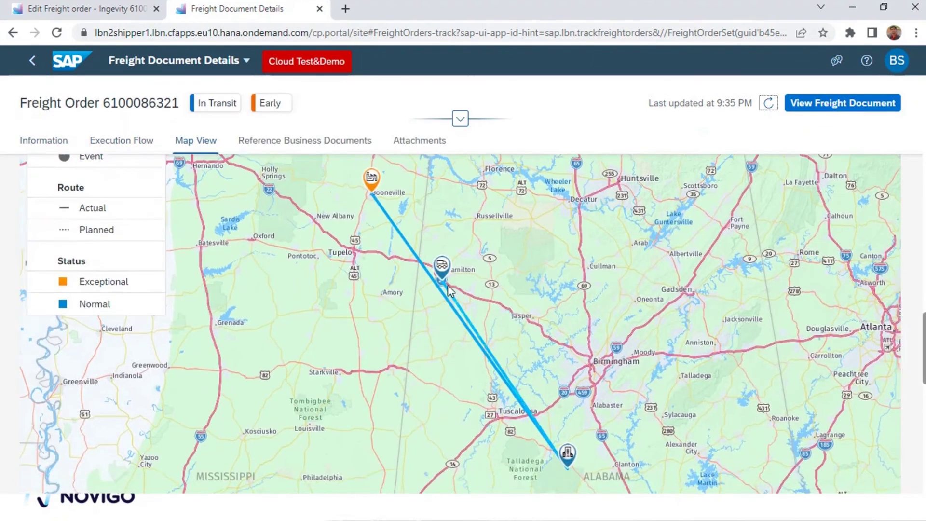
scroll(448, 285, up, 2)
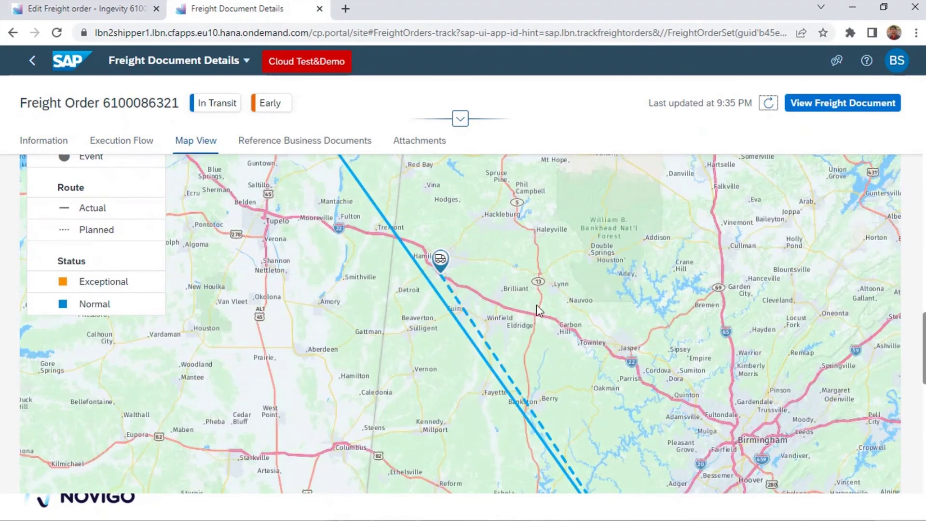
scroll(569, 303, down, 2)
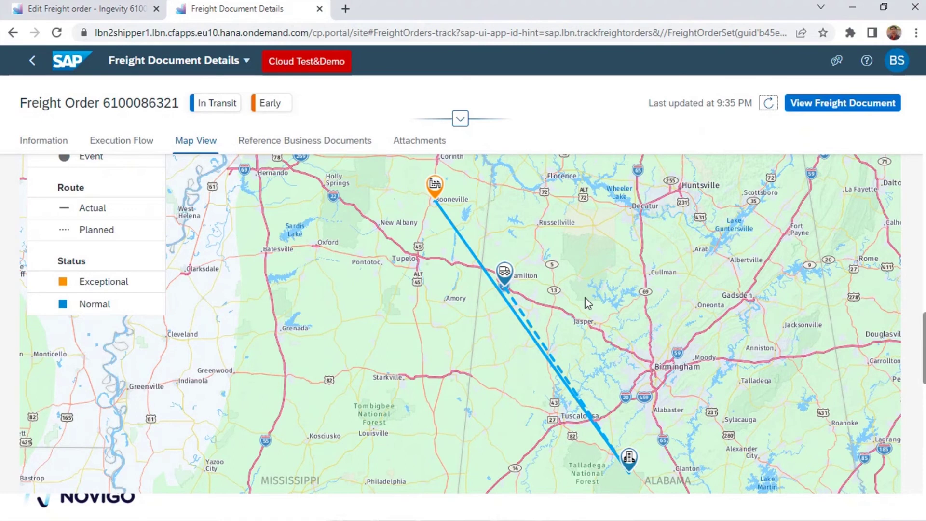
scroll(562, 299, up, 2)
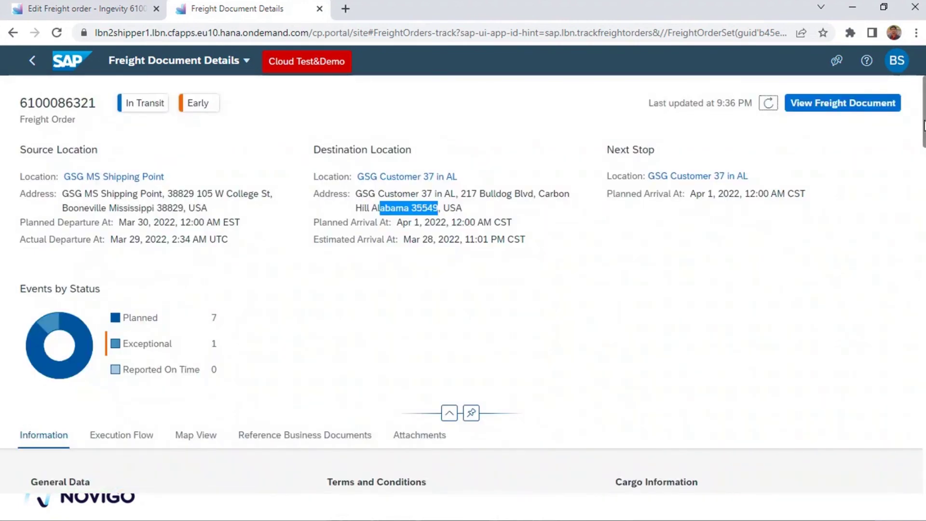
scroll(922, 170, down, 15)
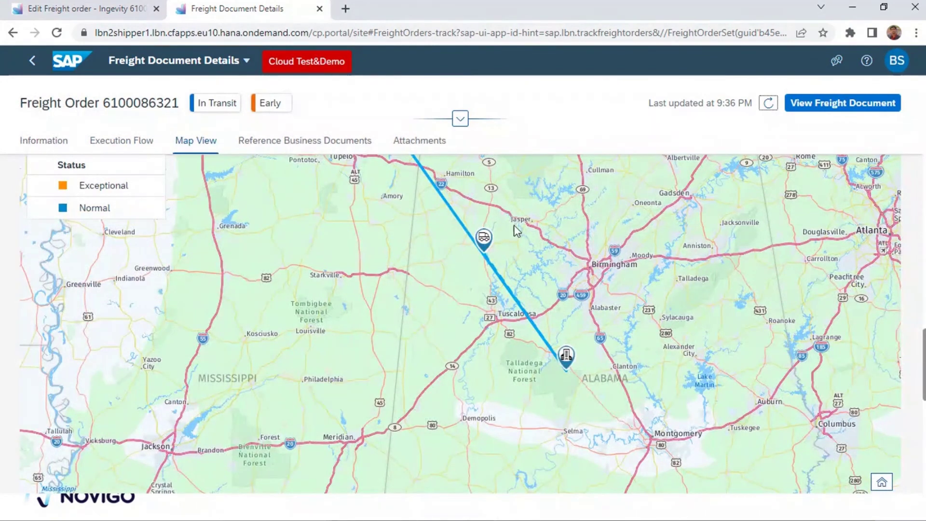
drag(527, 231, 549, 310)
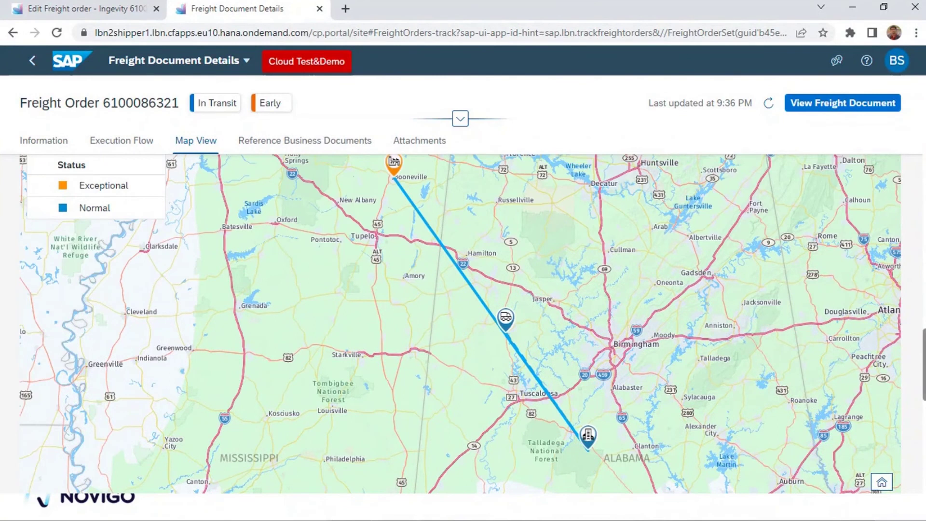
- Review the departure and loading events of GSG MS Shipping Point in the execution flow
click(121, 140)
click(175, 355)
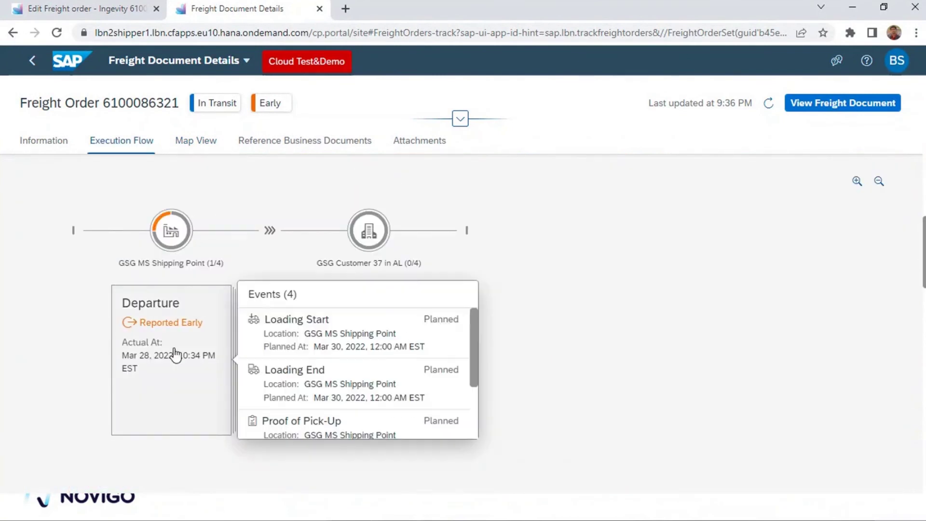
scroll(345, 357, down, 2)
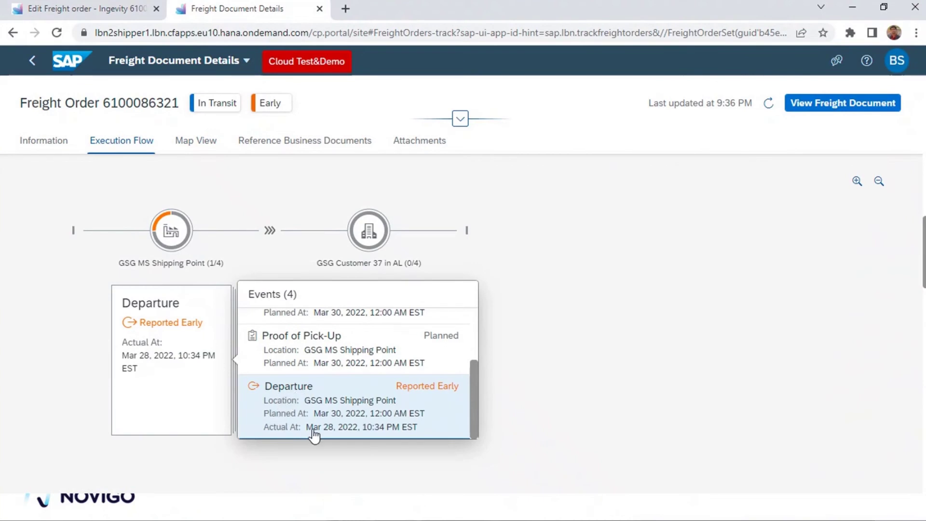
click(570, 425)
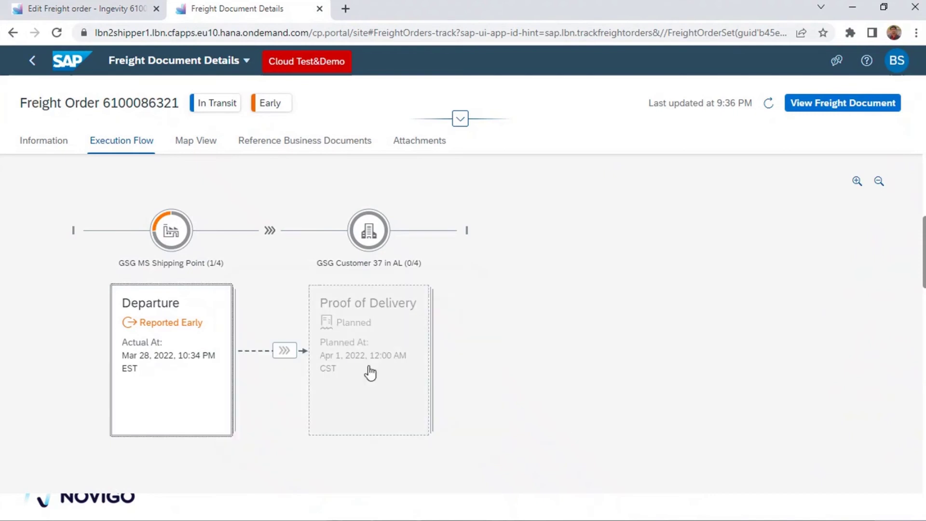
- Review the arrival, unloading and proof of delivery events of GSG Customer 37 in AL in the execution flow
click(373, 341)
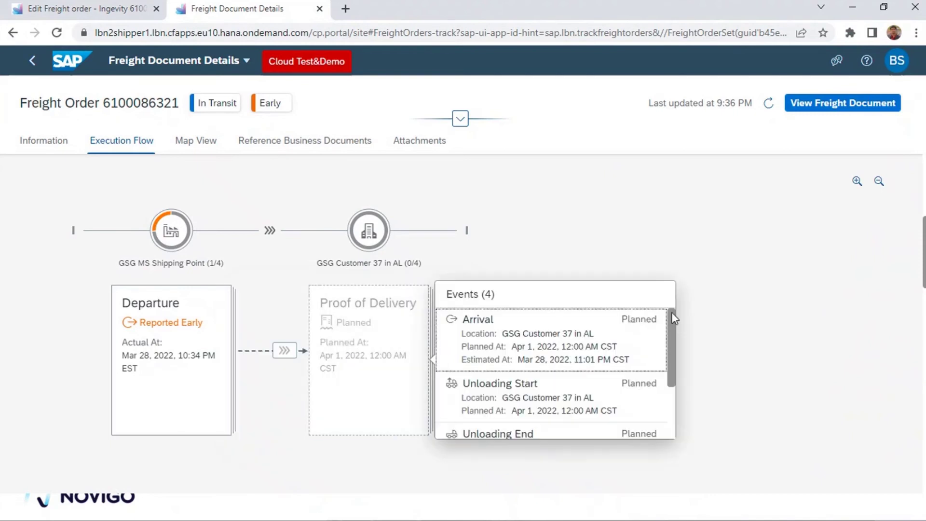
scroll(579, 362, down, 3)
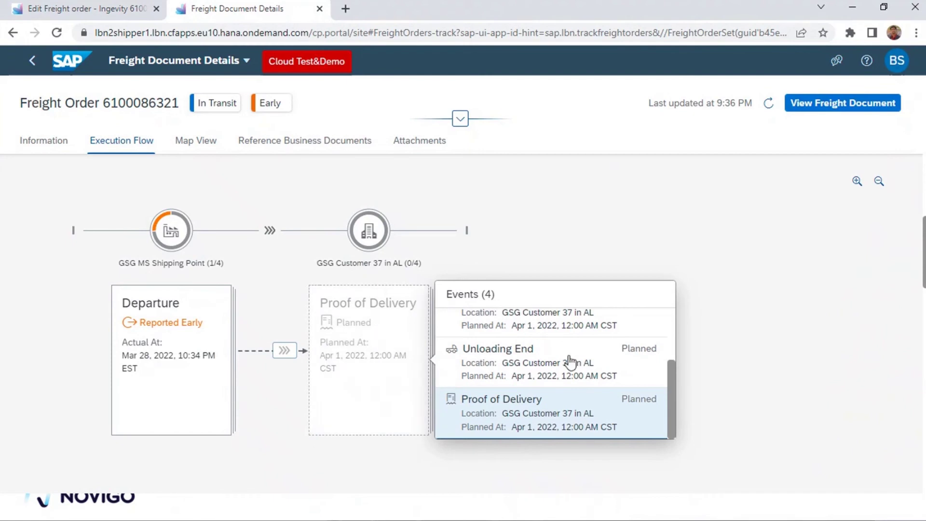
scroll(534, 387, up, 3)
scroll(534, 387, up, 2)
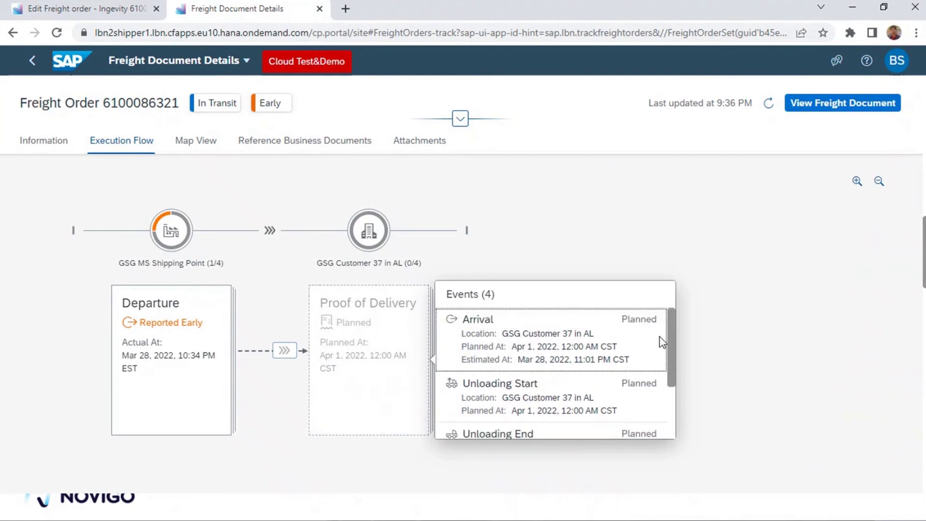
scroll(548, 369, down, 3)
click(808, 295)
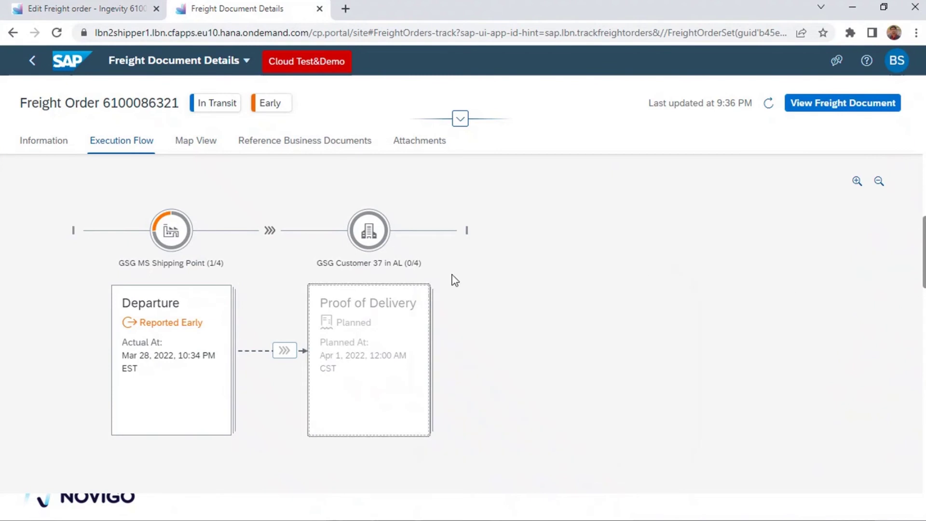
- Check the truck's progress on the map and refresh the freight order's tracking details
scroll(795, 330, down, 8)
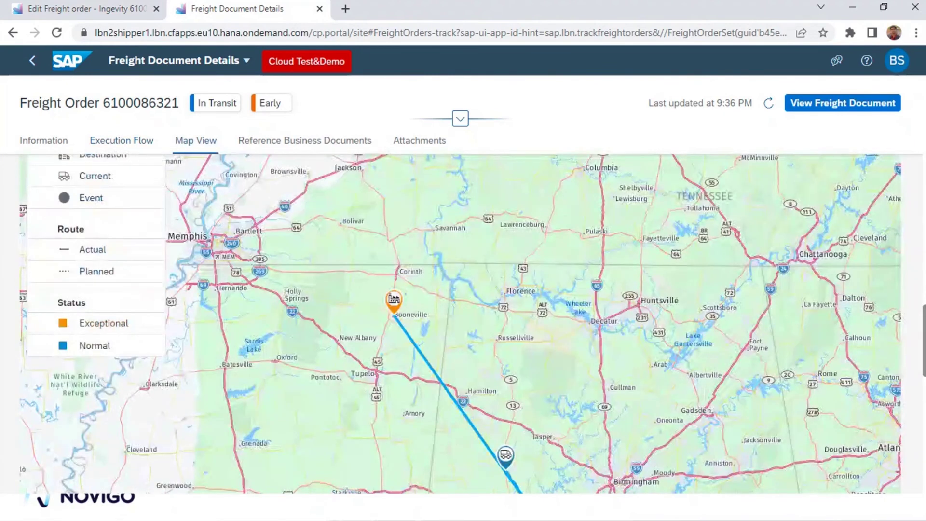
scroll(598, 377, down, 3)
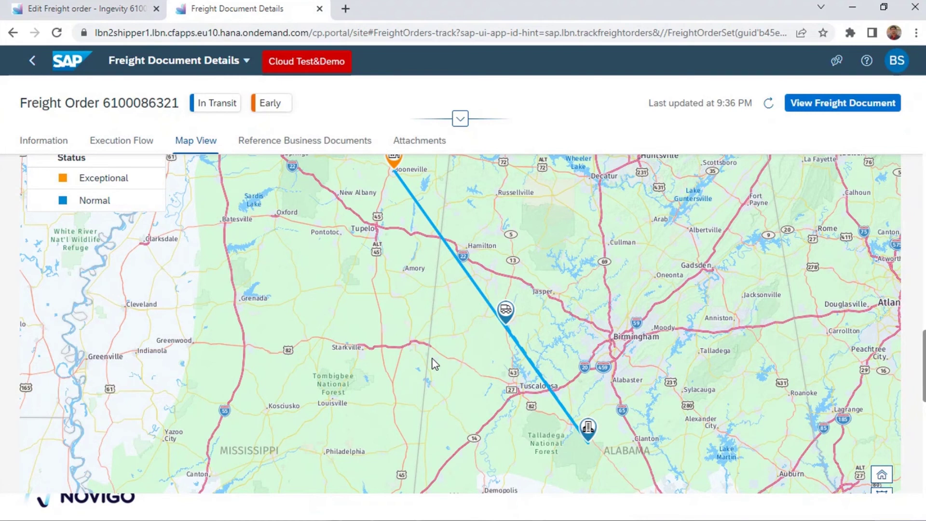
click(769, 104)
click(770, 106)
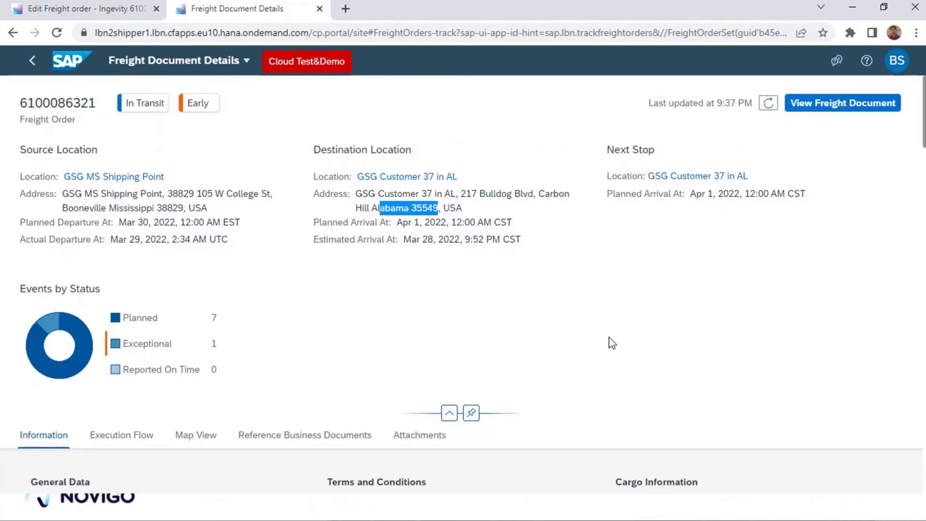
- Inspect the current location details of the truck marker near Centreville on the map, and close them
scroll(461, 289, down, 5)
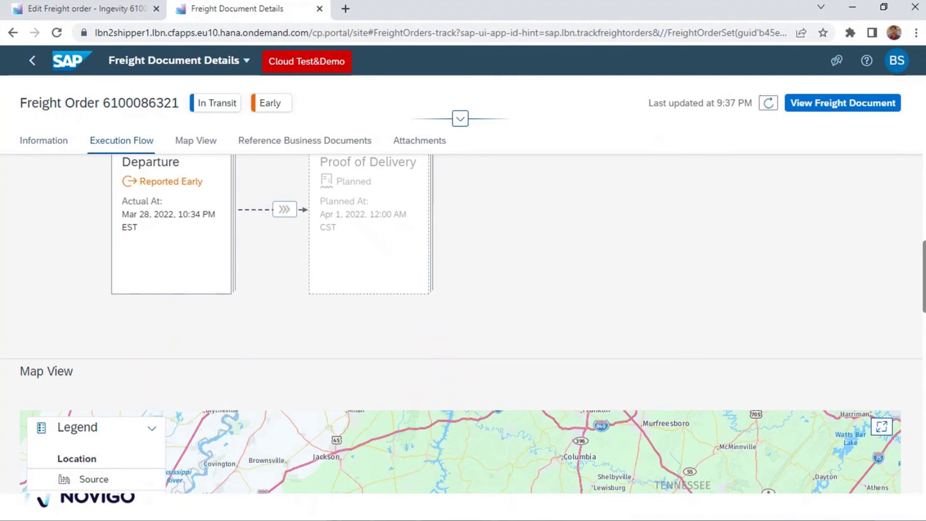
scroll(589, 285, down, 8)
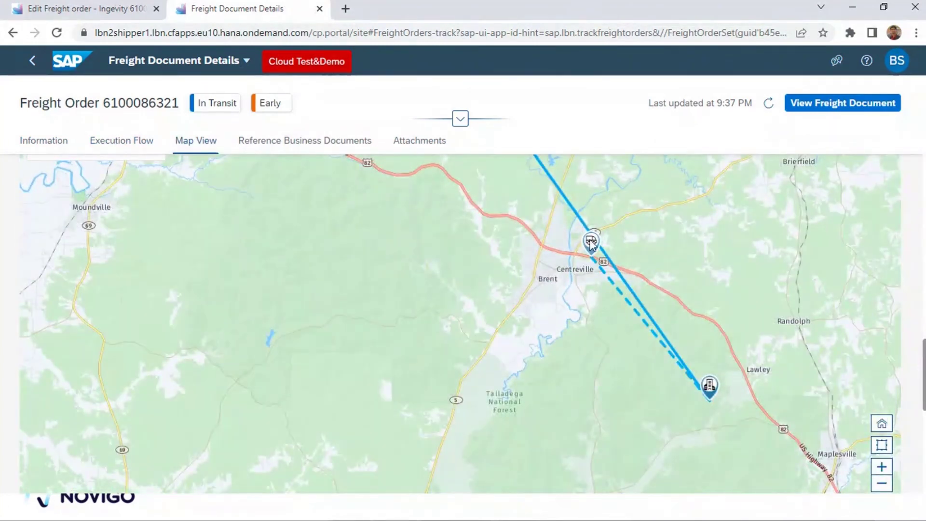
scroll(565, 258, up, 3)
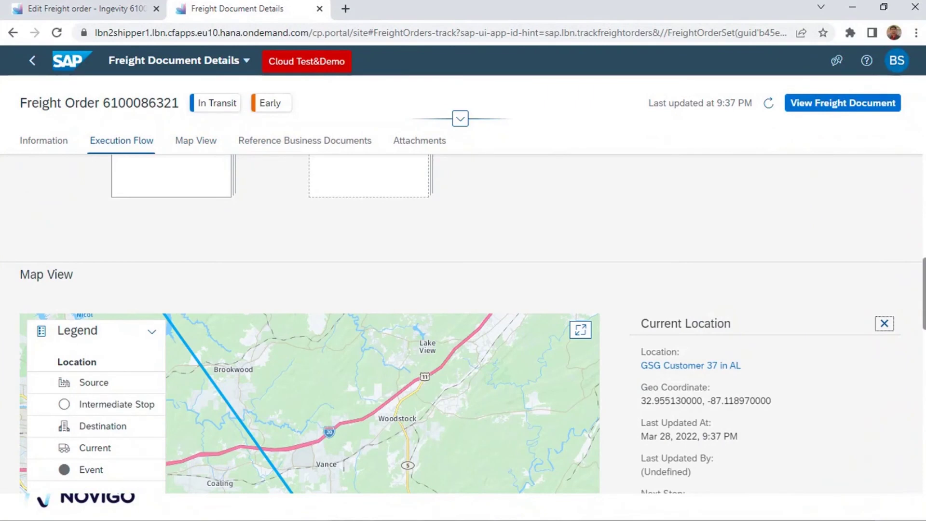
scroll(919, 372, up, 5)
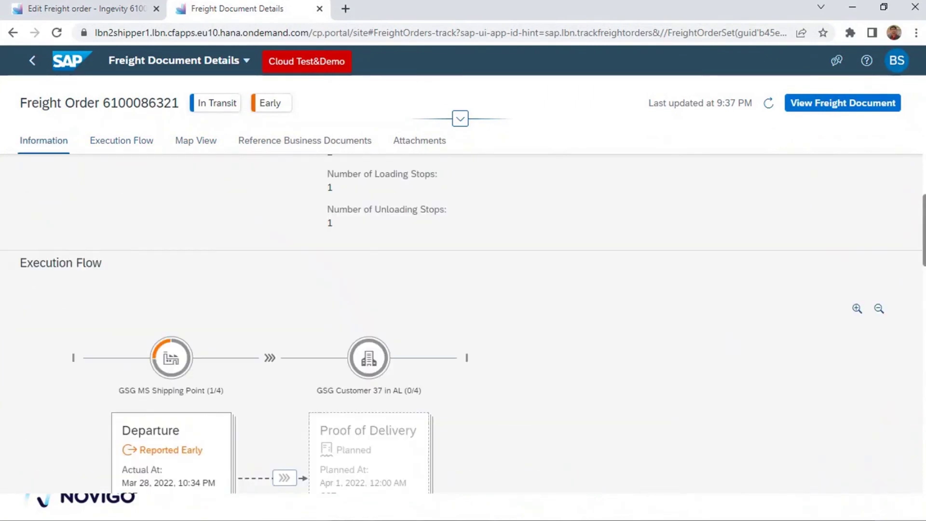
scroll(793, 256, down, 5)
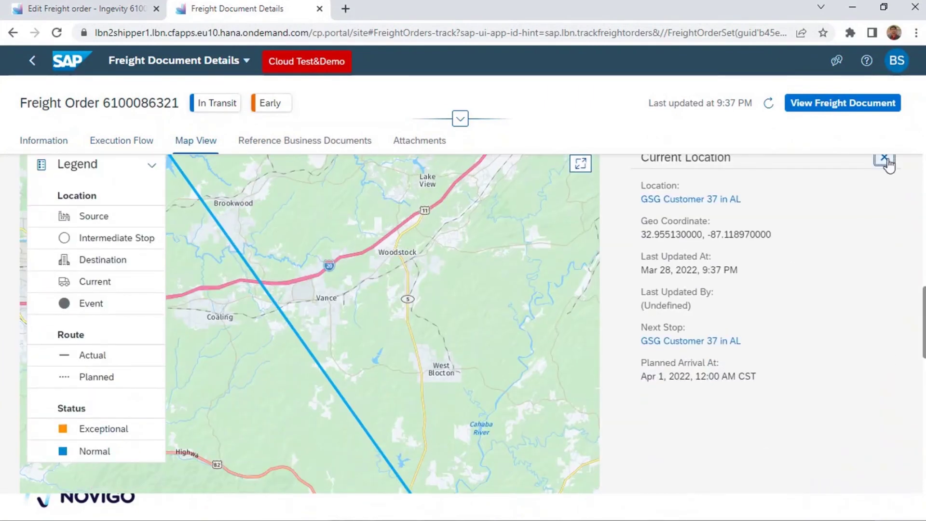
click(884, 159)
- Examine the full route on the map from the Booneville source to the truck and the Alabama destination
scroll(556, 261, down, 2)
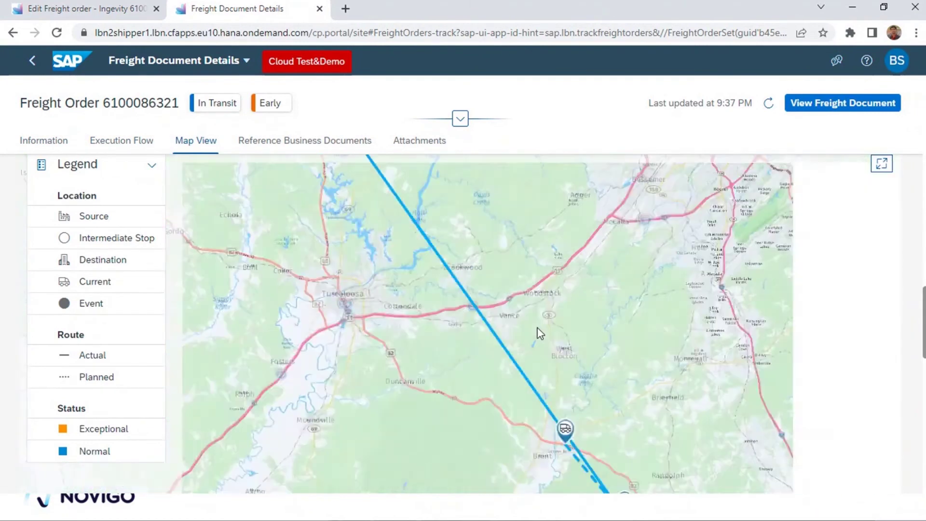
drag(396, 308, 464, 341)
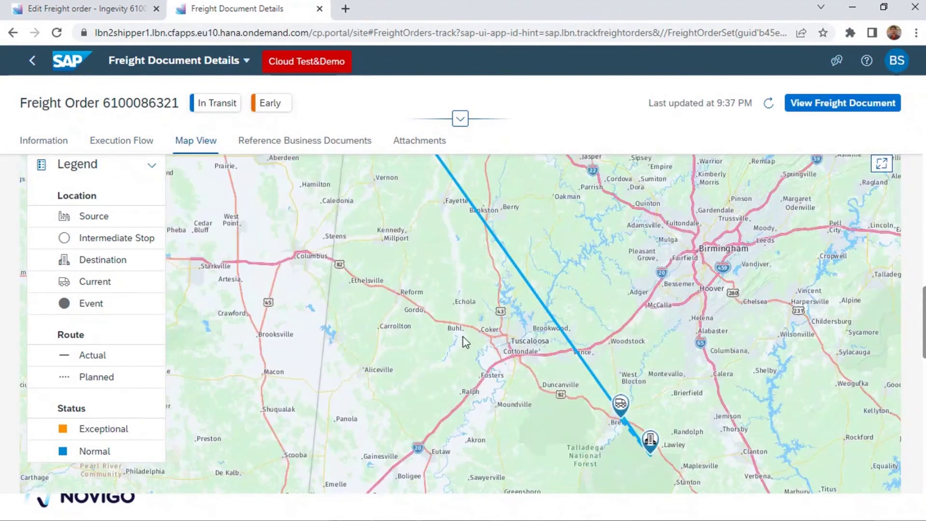
scroll(462, 290, down, 2)
drag(413, 269, 447, 309)
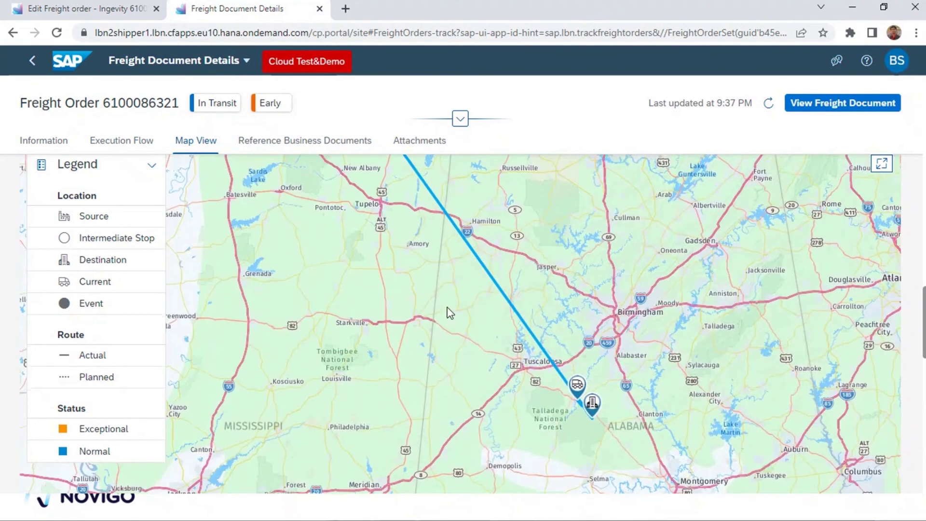
drag(395, 268, 467, 316)
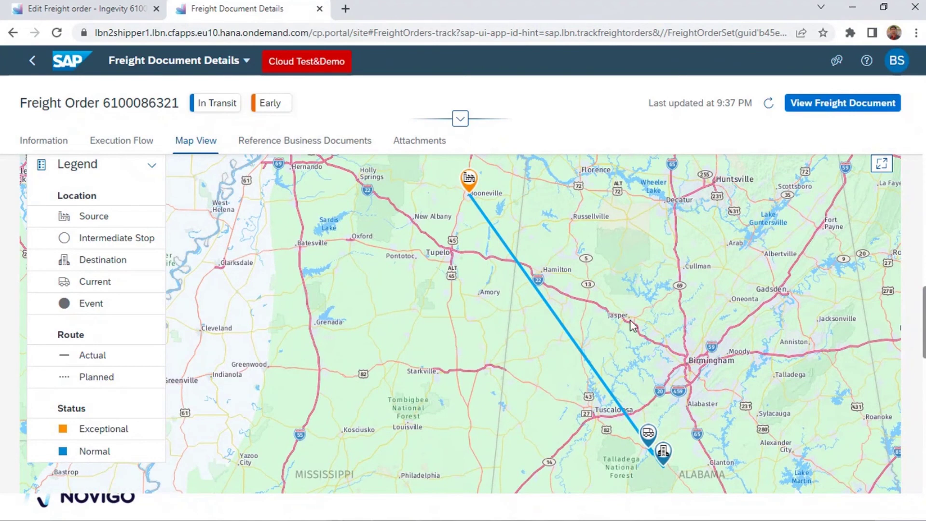
drag(633, 328, 635, 282)
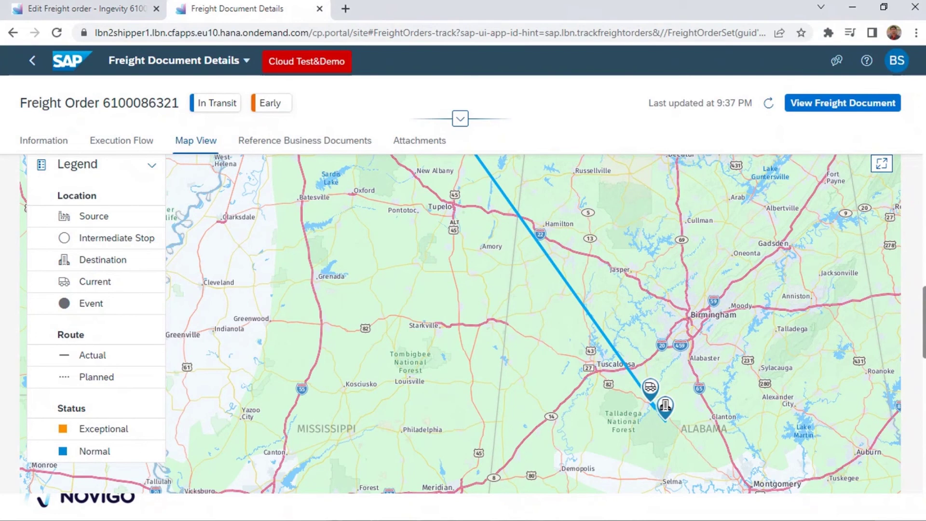
- Highlight the destination's estimated arrival time and compare it with the truck's remaining distance on the map
scroll(463, 290, up, 15)
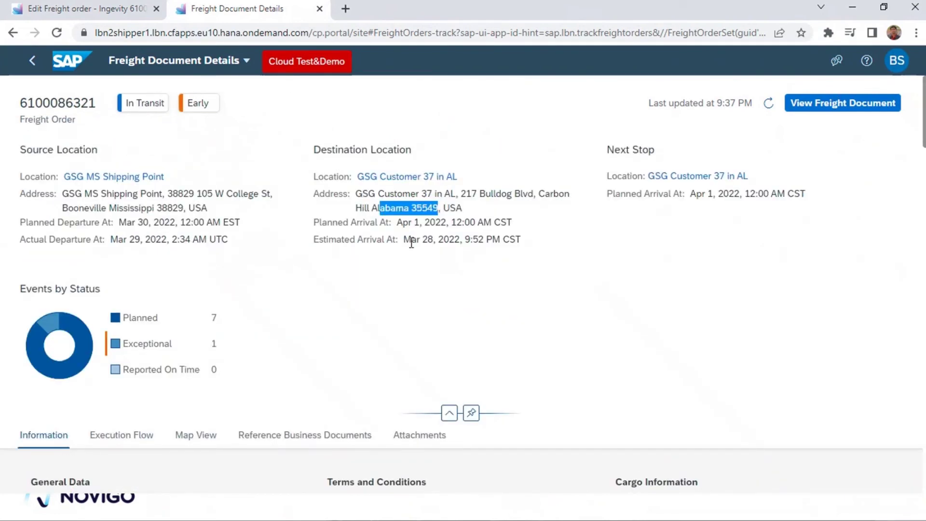
drag(331, 244, 510, 244)
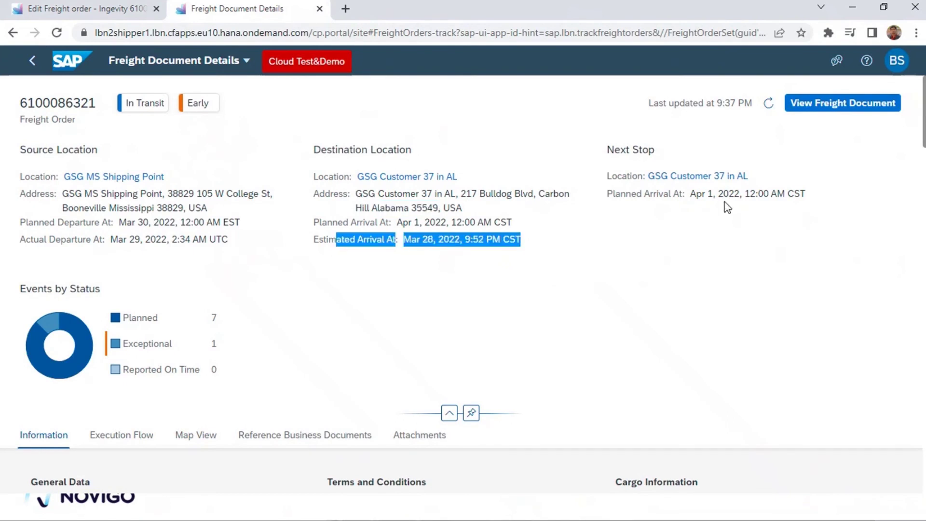
scroll(612, 286, down, 10)
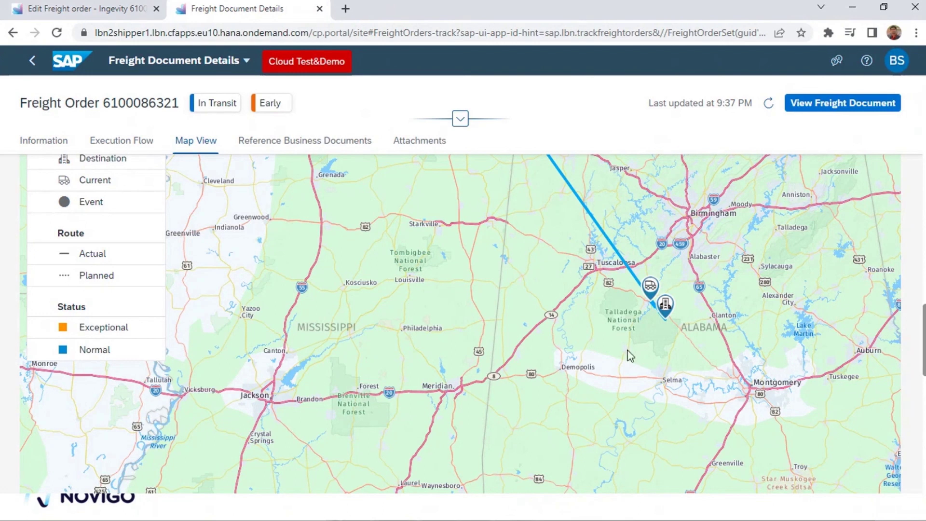
scroll(698, 307, up, 1)
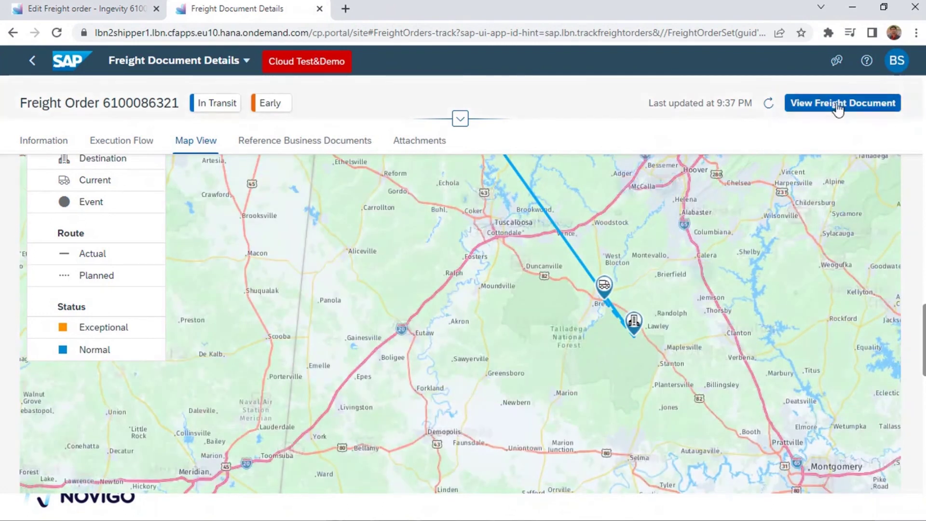
- Refresh the tracking details and check the truck's map position and the destination's events in the execution flow
click(768, 103)
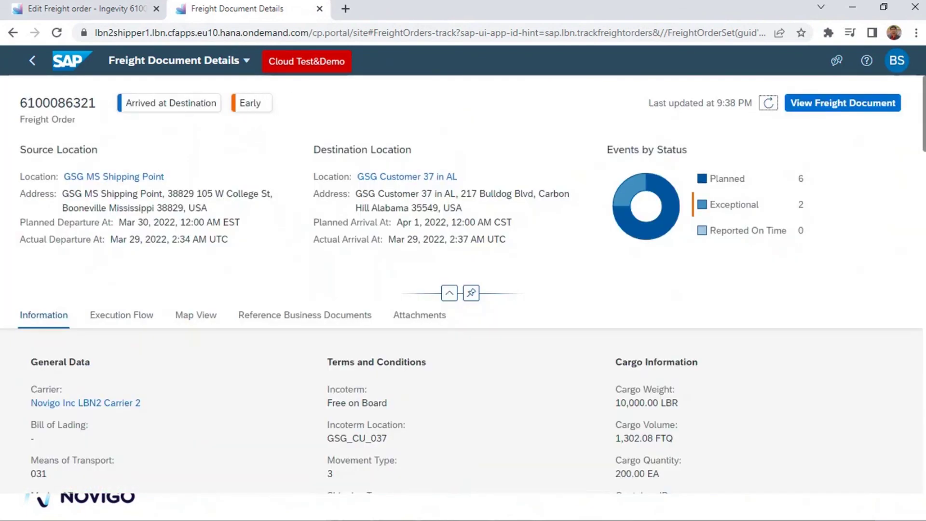
click(196, 315)
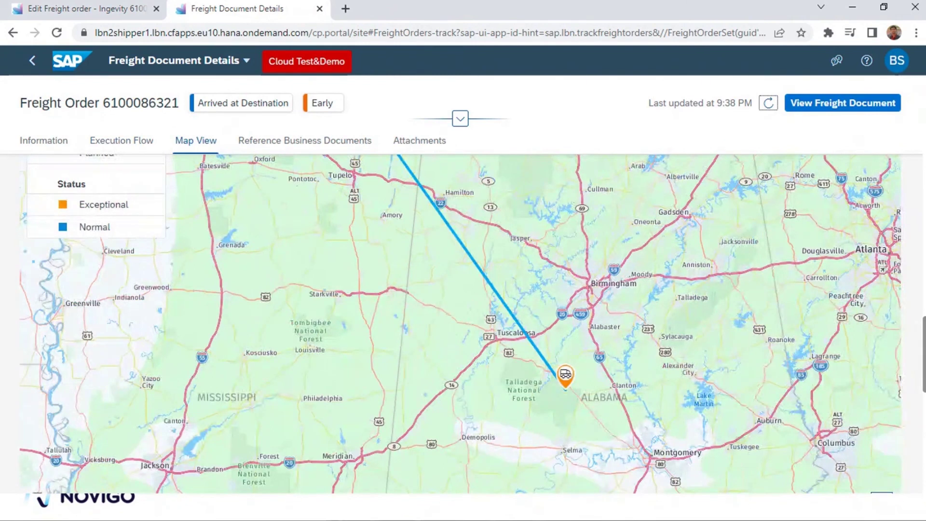
scroll(376, 414, up, 5)
click(364, 374)
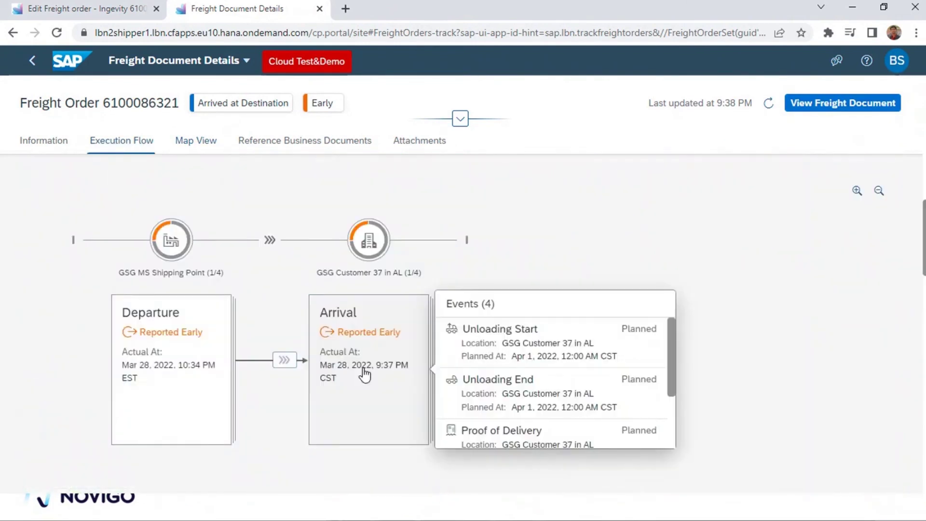
scroll(617, 347, down, 3)
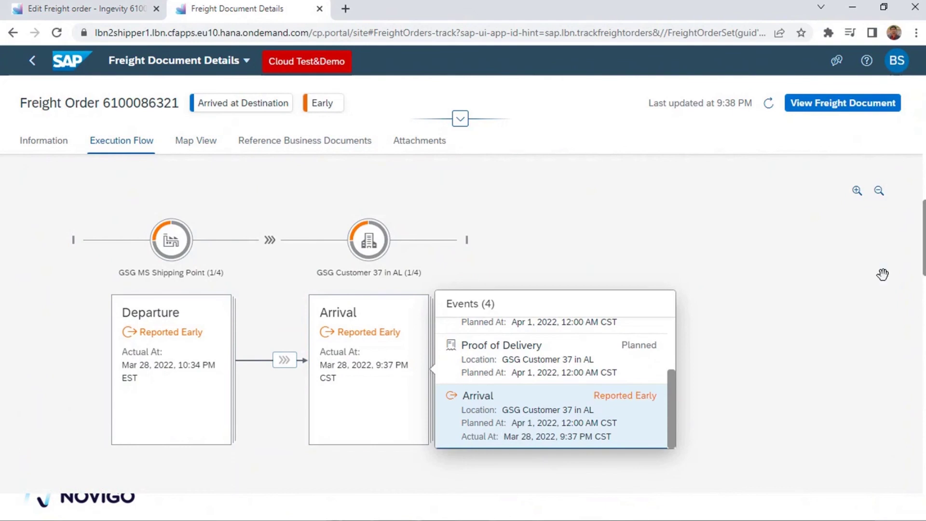
scroll(199, 163, up, 5)
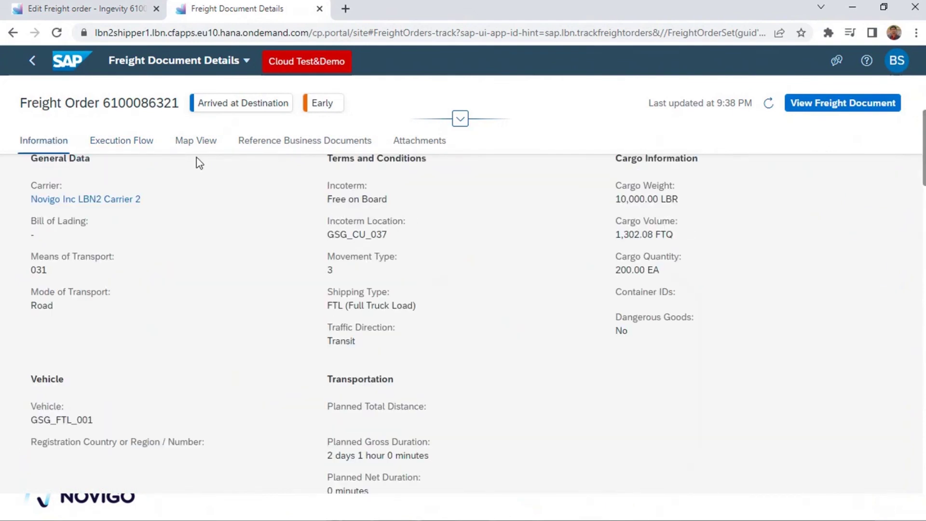
- Refresh the freight order's tracking details and review its source, destination and event status overview
click(768, 103)
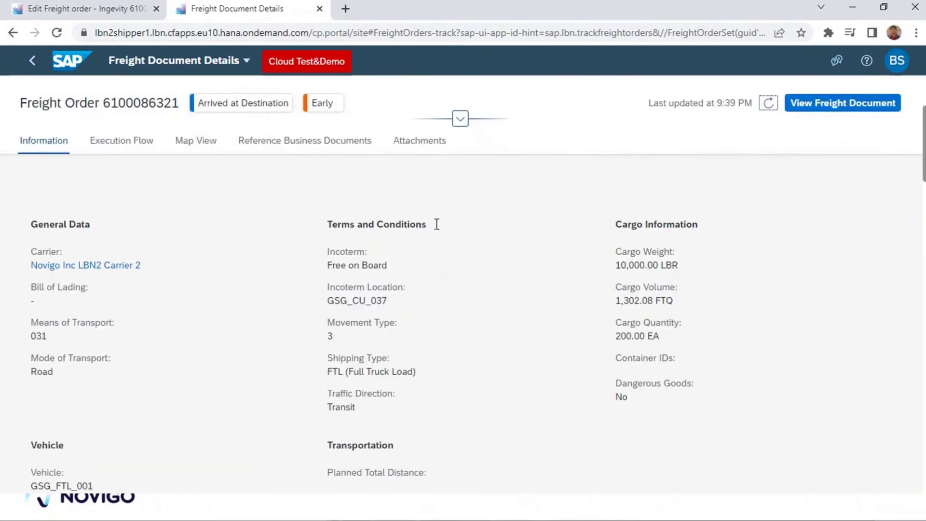
scroll(436, 224, up, 2)
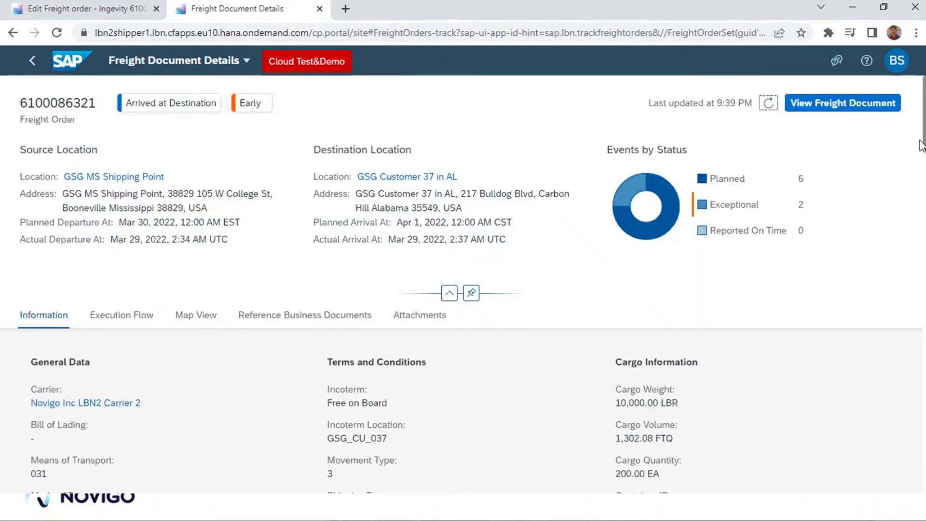
- Switch to the Message Monitor in SAP GUI, refresh the message list and examine the inbound TransportationEventBulkNotification_In messages
key(super)
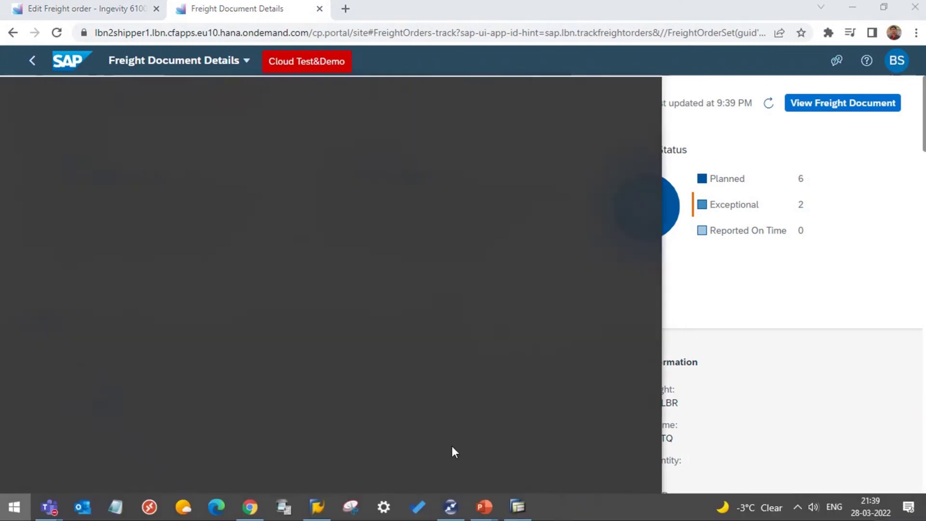
click(517, 510)
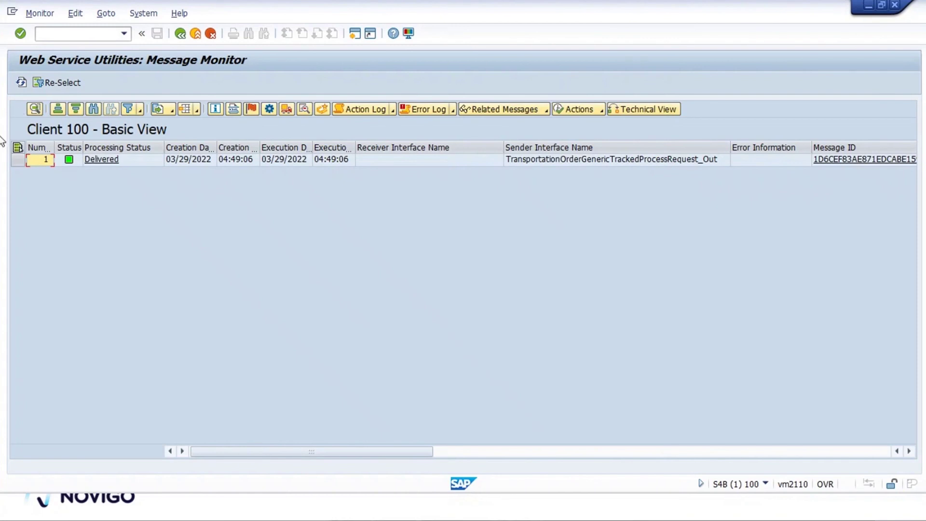
click(20, 87)
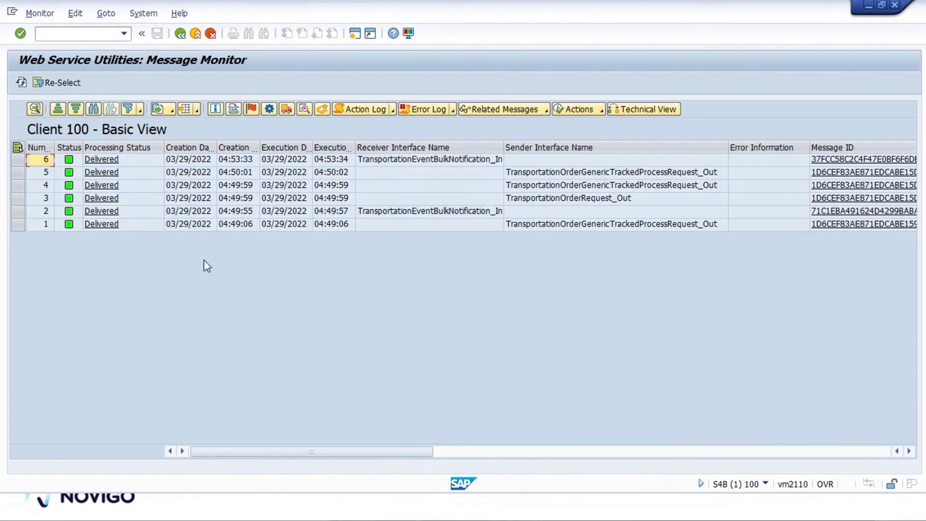
click(467, 161)
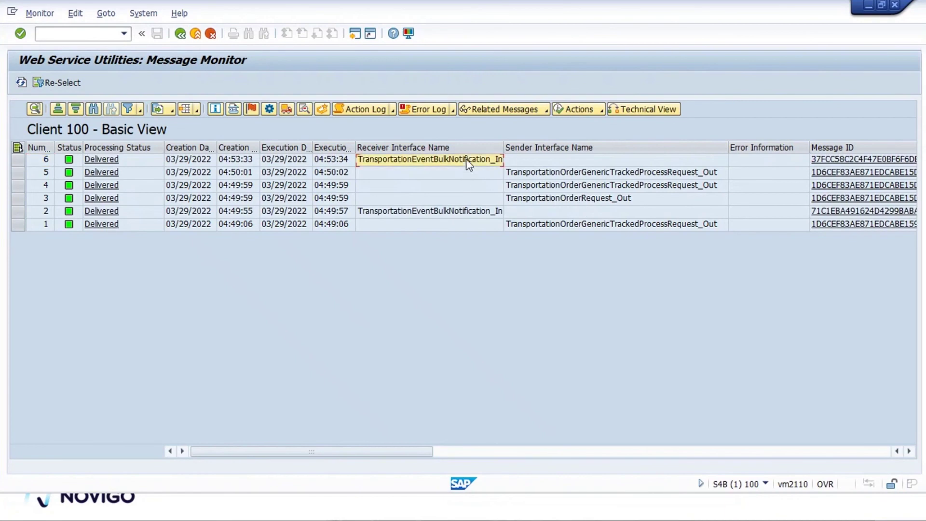
click(458, 216)
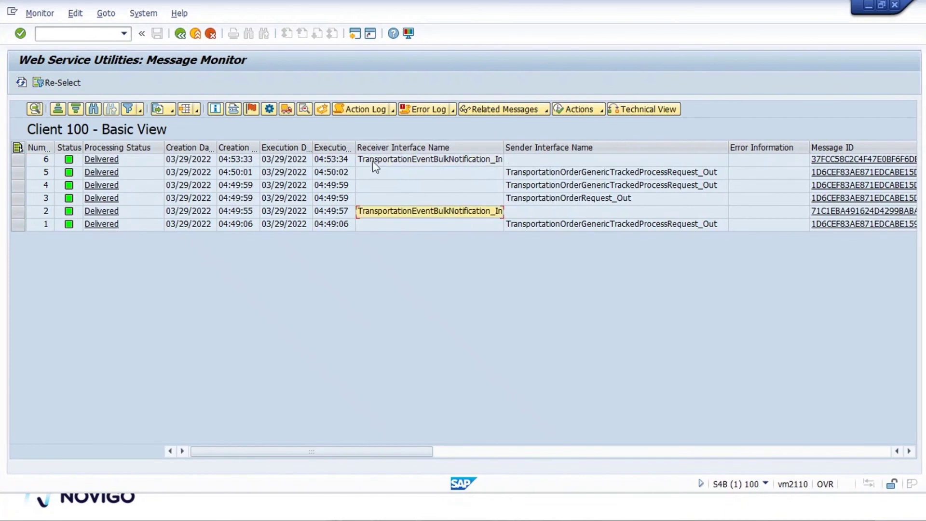
click(428, 162)
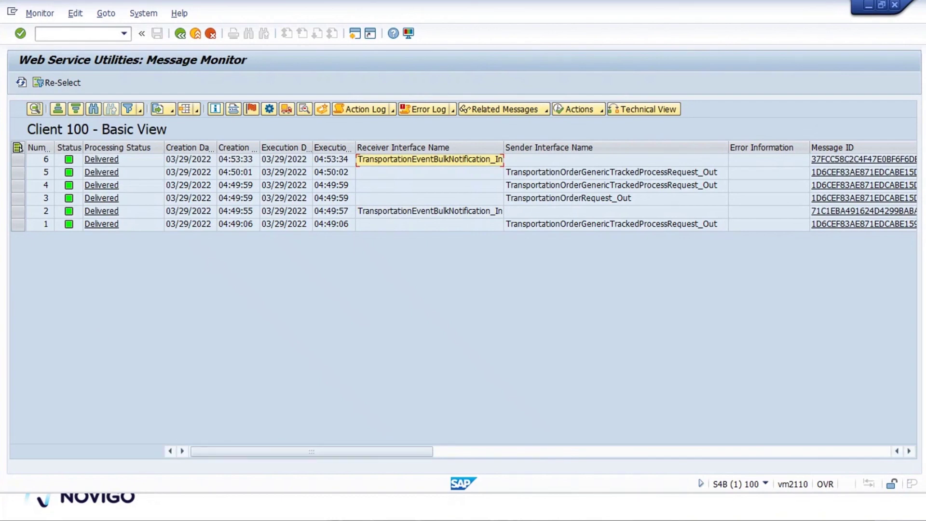
- Return to the freight order in SAP TM, refresh its execution events and widen the Actual Event Date column to read the dates
key(super)
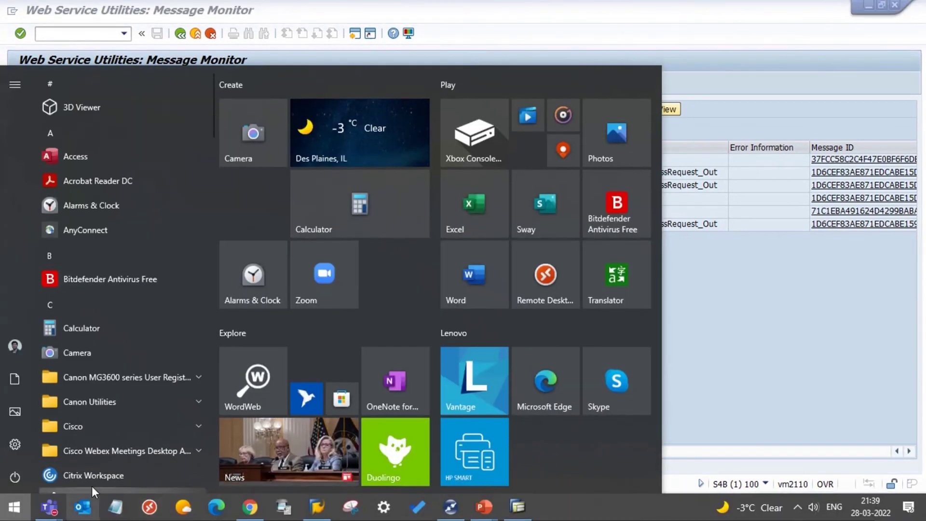
click(250, 506)
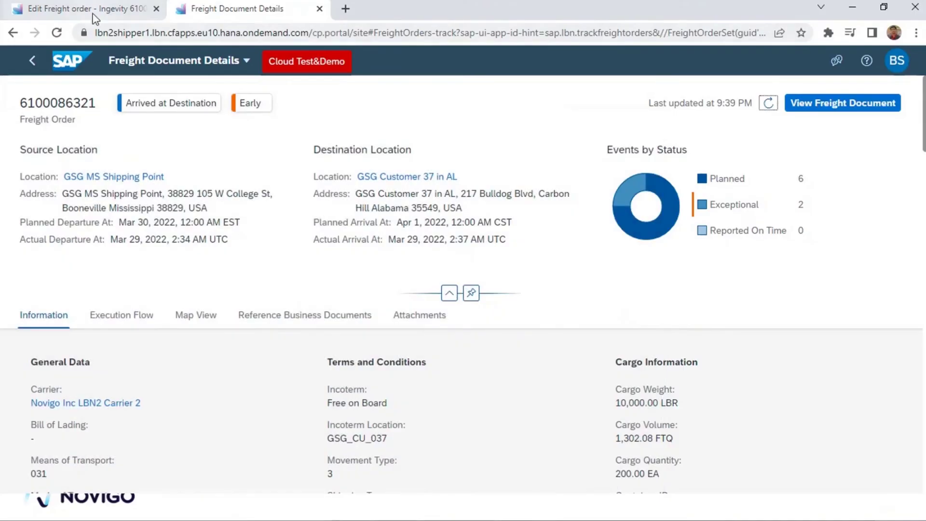
click(138, 18)
click(675, 131)
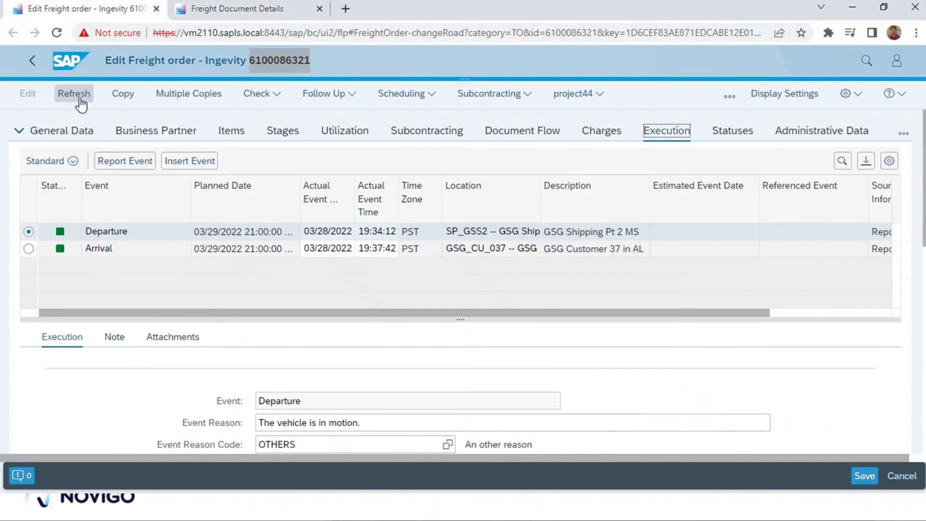
click(74, 93)
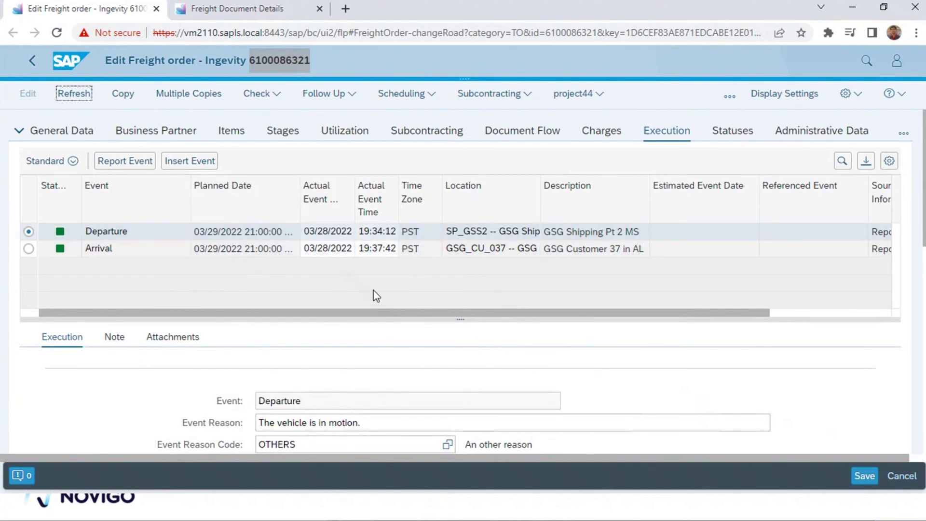
drag(354, 190, 394, 190)
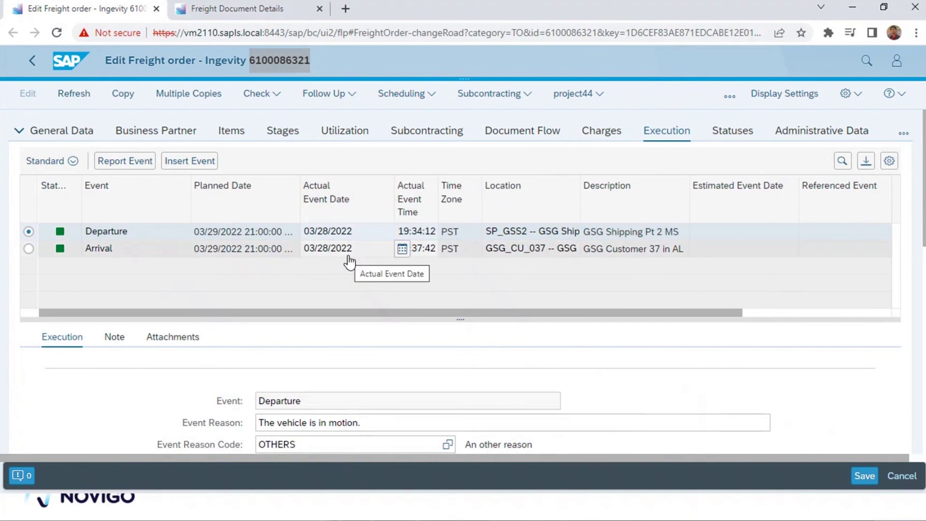
- Review the freight order's general data, including transportation activity dates and the source departure and destination arrival dates
click(66, 135)
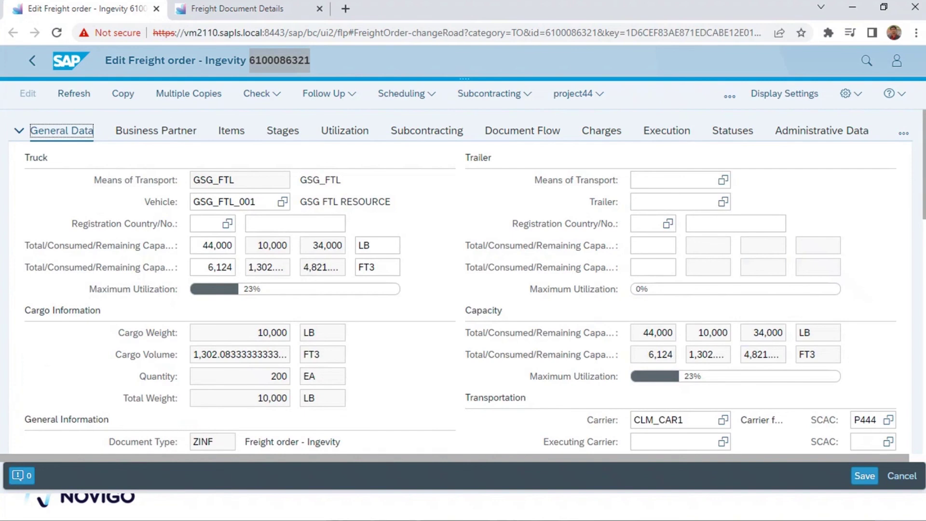
scroll(462, 280, down, 5)
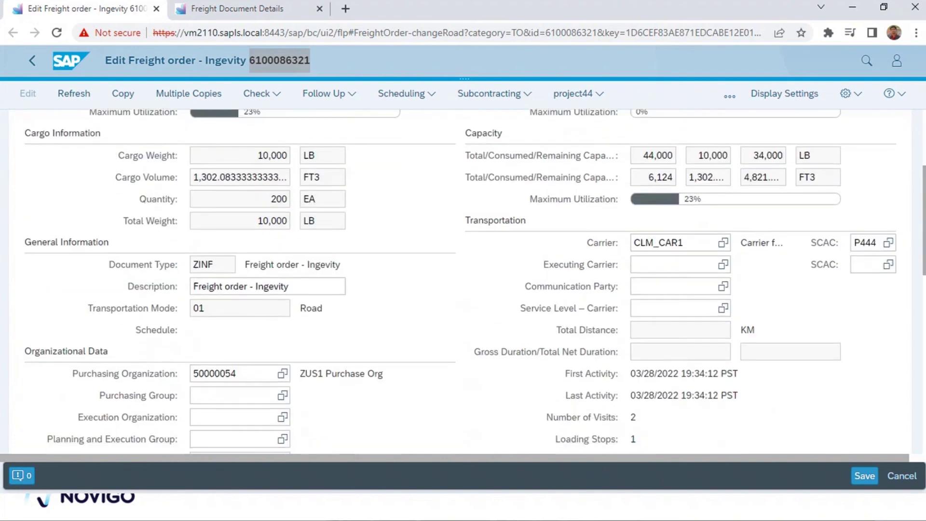
scroll(463, 280, down, 1)
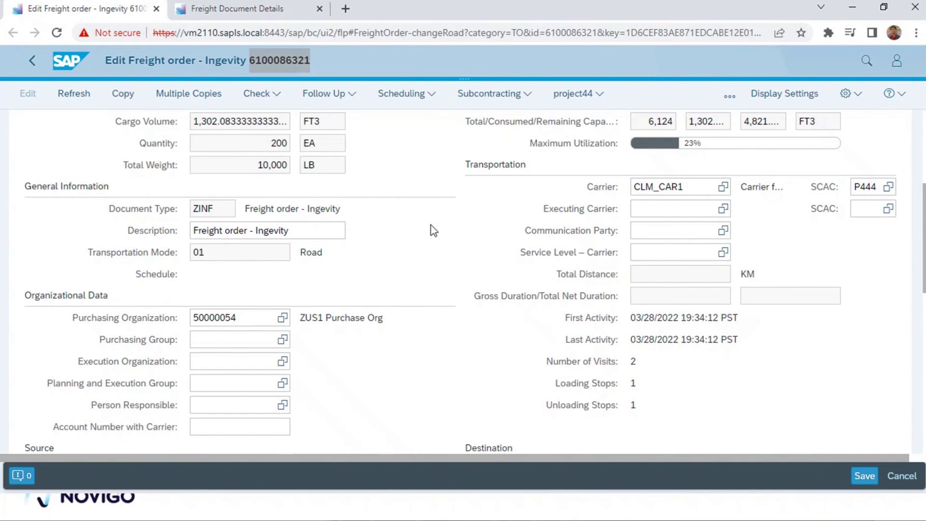
scroll(923, 212, down, 4)
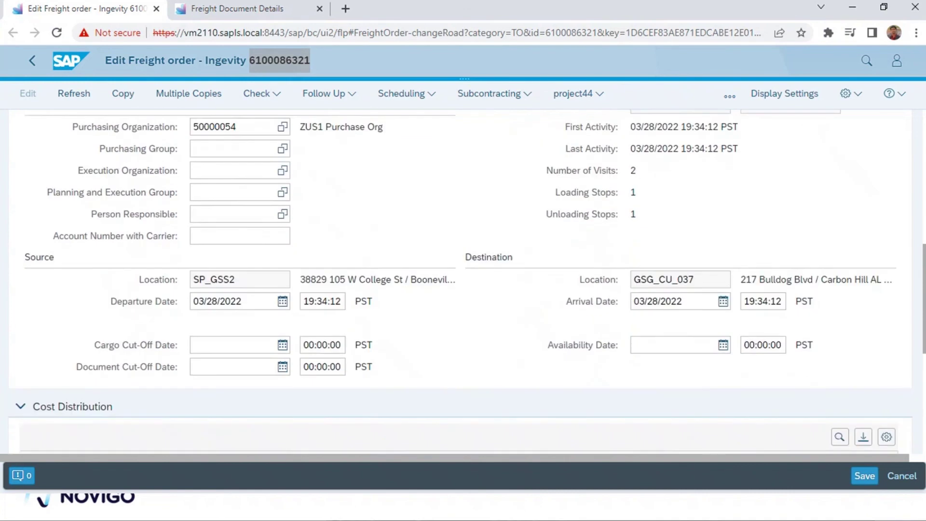
scroll(467, 282, up, 1)
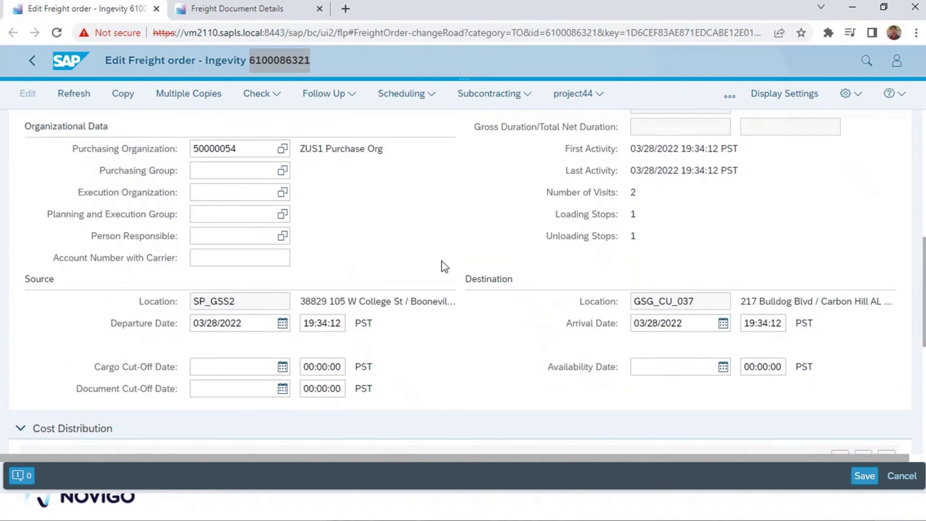